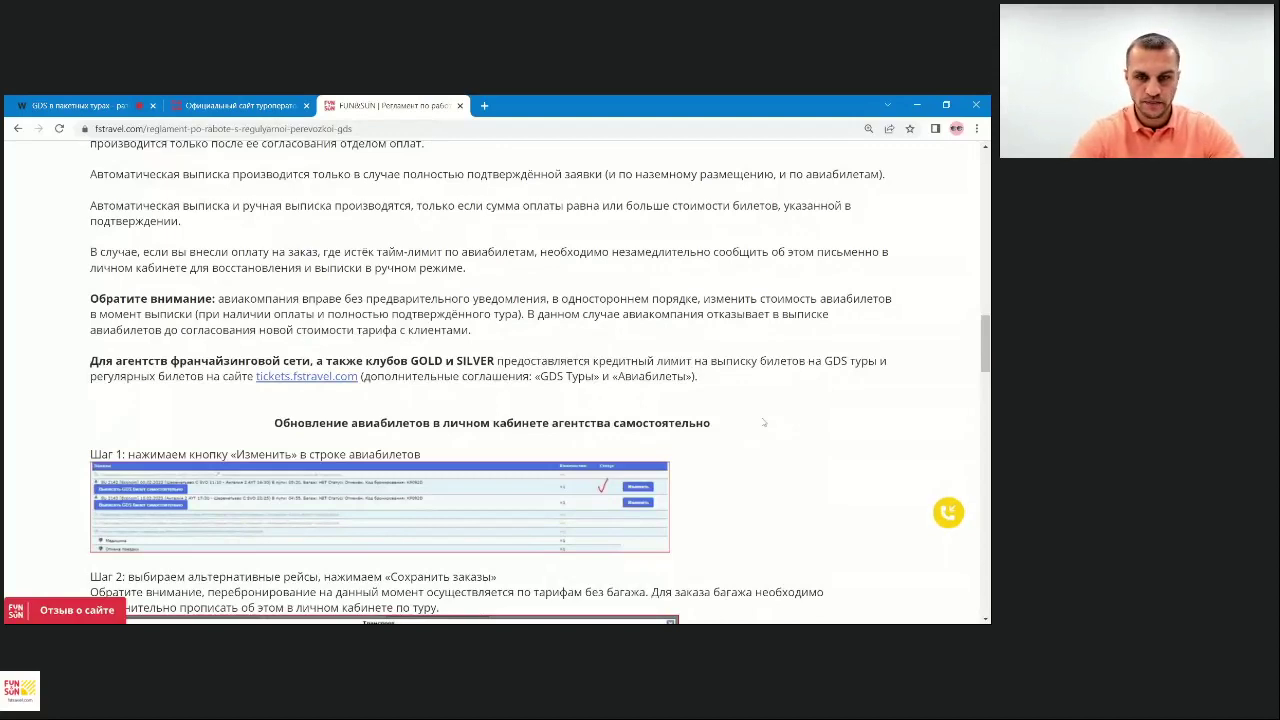
Review the self-service air ticket update instructions and expand the section on an unconfirmed hotel with an expiring time limit.
{"action": "scroll", "coordinate": [763, 422], "scroll_direction": "down", "scroll_amount": 3}
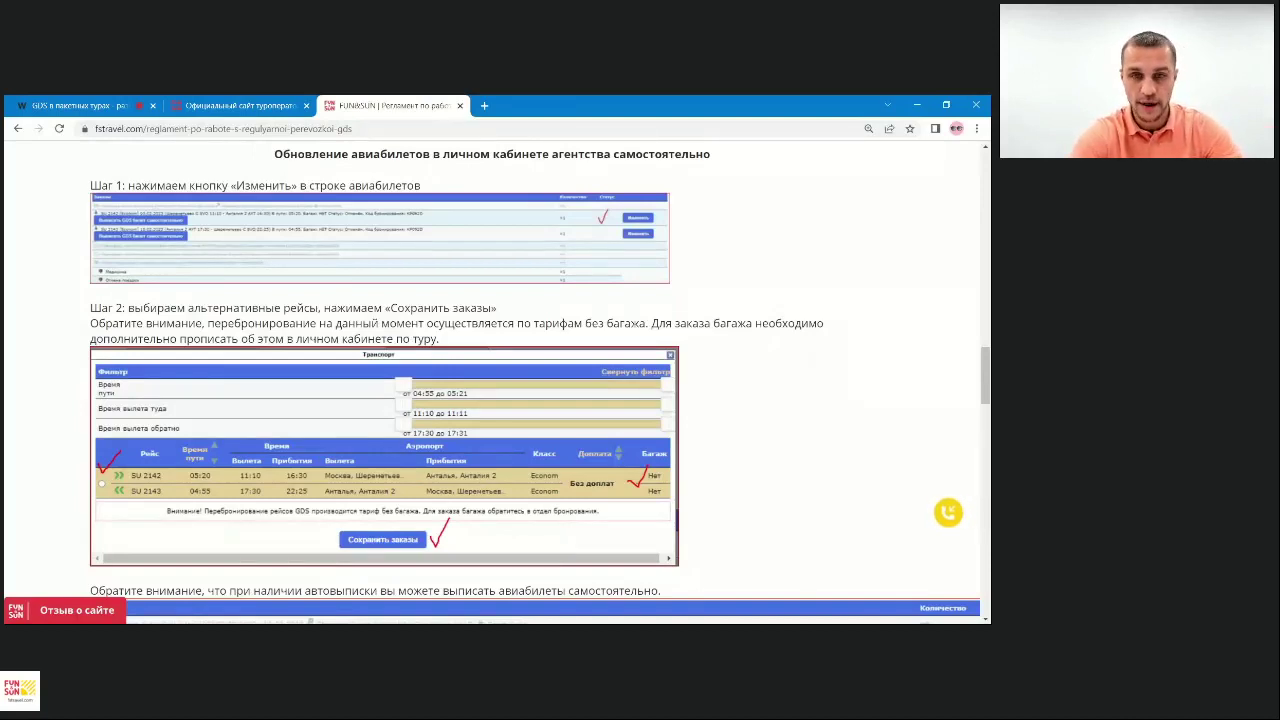
{"action": "scroll", "coordinate": [805, 441], "scroll_direction": "down", "scroll_amount": 3}
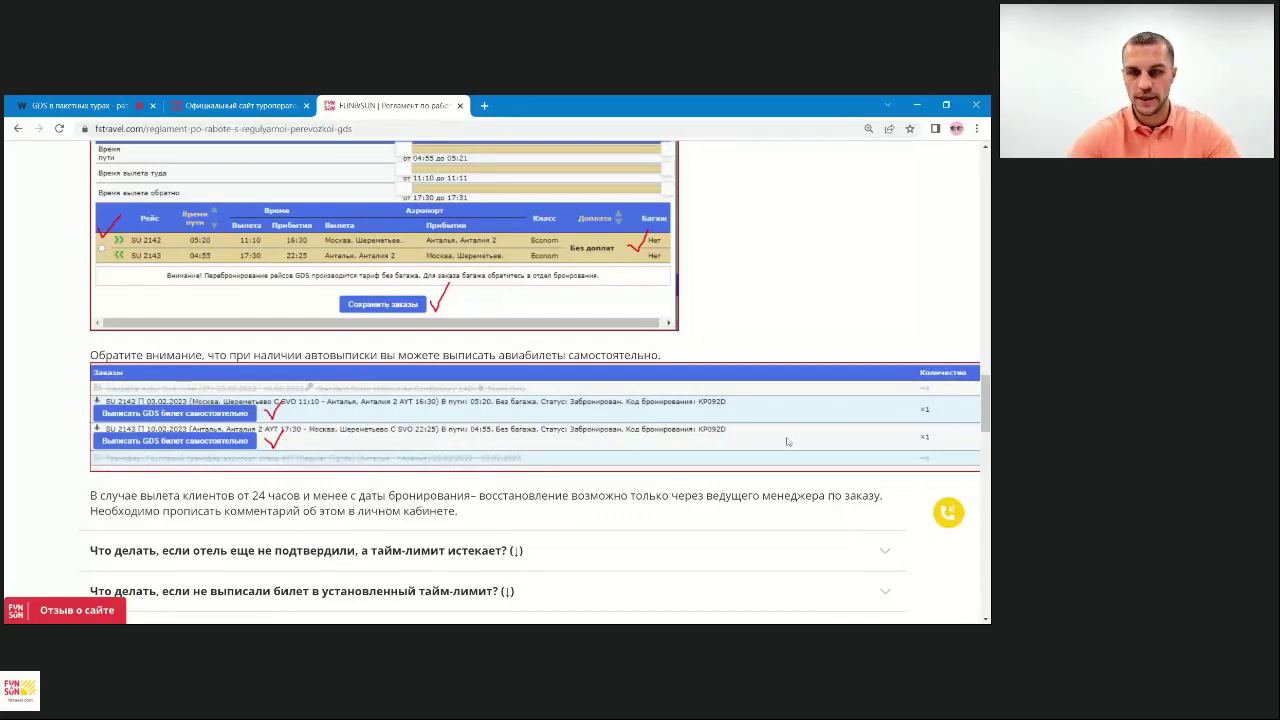
{"action": "scroll", "coordinate": [787, 441], "scroll_direction": "down", "scroll_amount": 2}
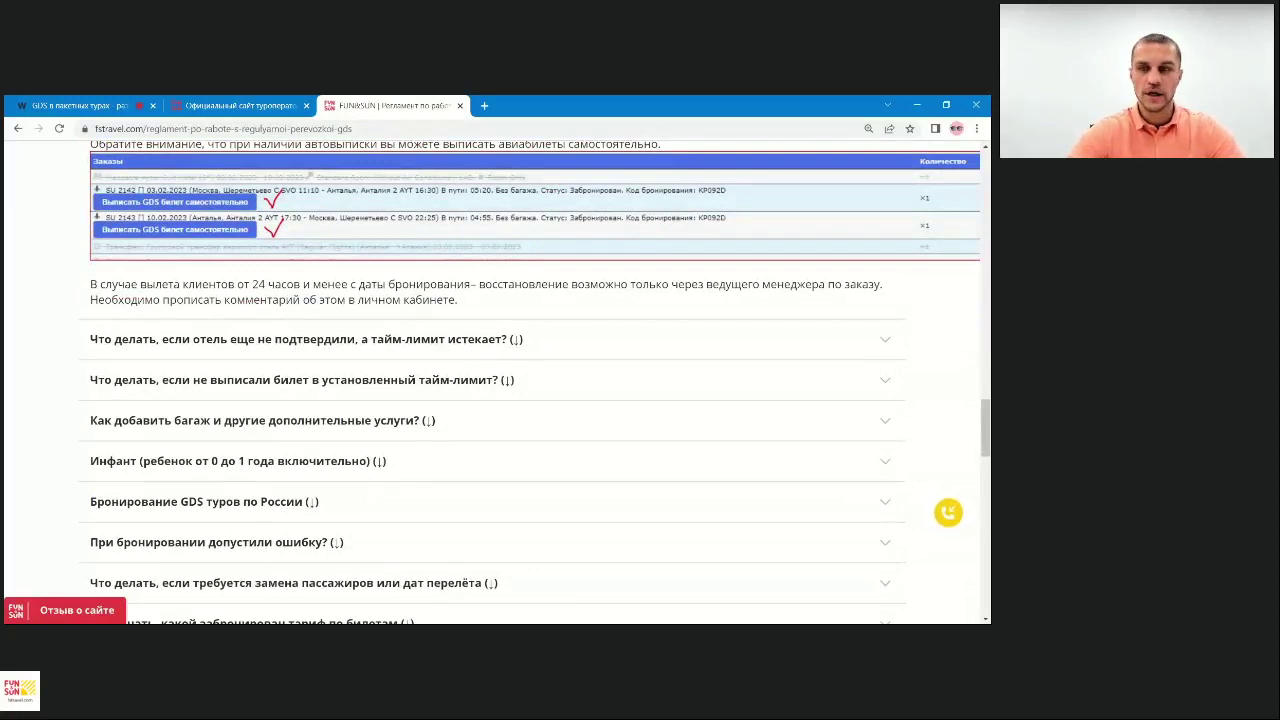
{"action": "left_click", "coordinate": [885, 340]}
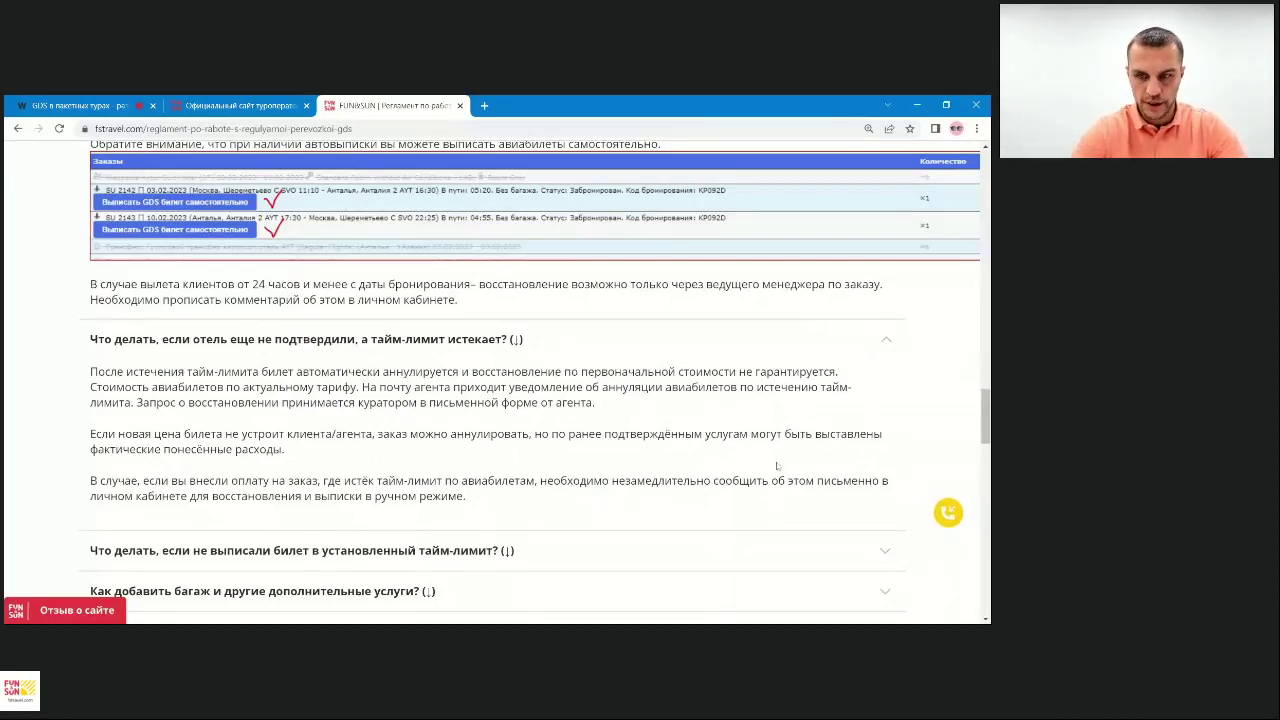
Expand the section on tickets not issued within the time limit and read through its rebooking steps.
{"action": "scroll", "coordinate": [777, 471], "scroll_direction": "down", "scroll_amount": 3}
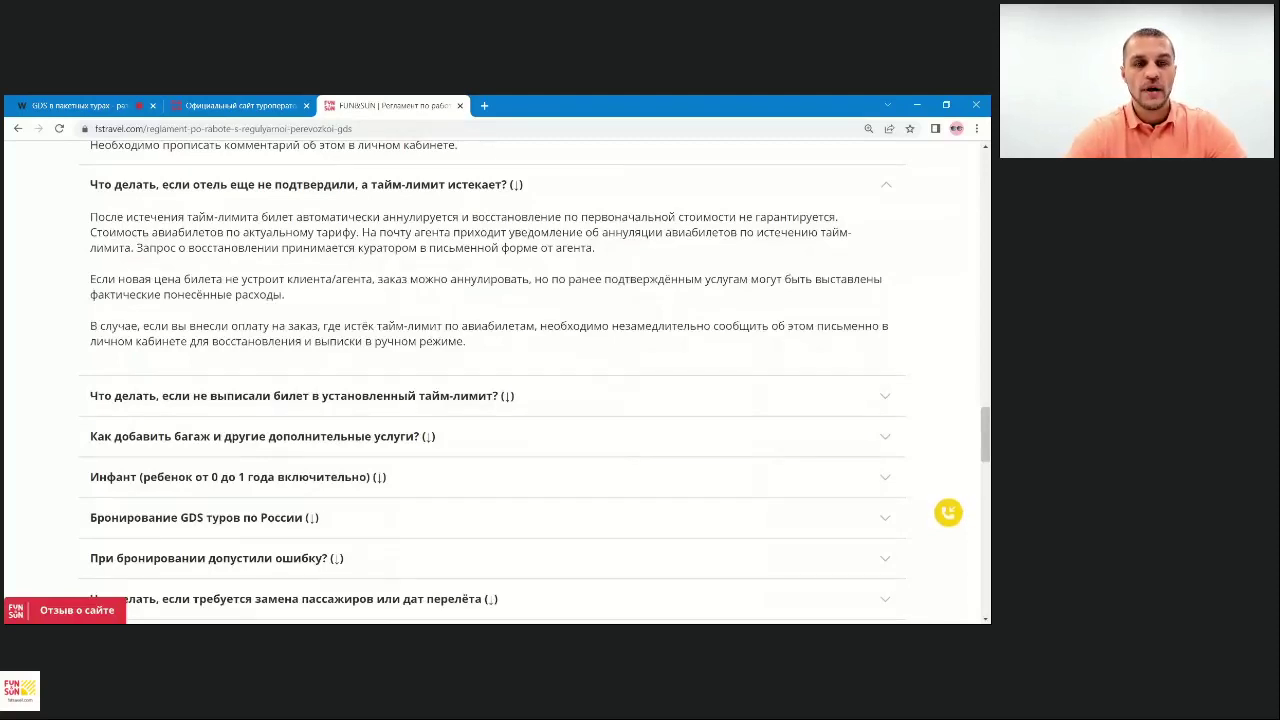
{"action": "left_click", "coordinate": [886, 401]}
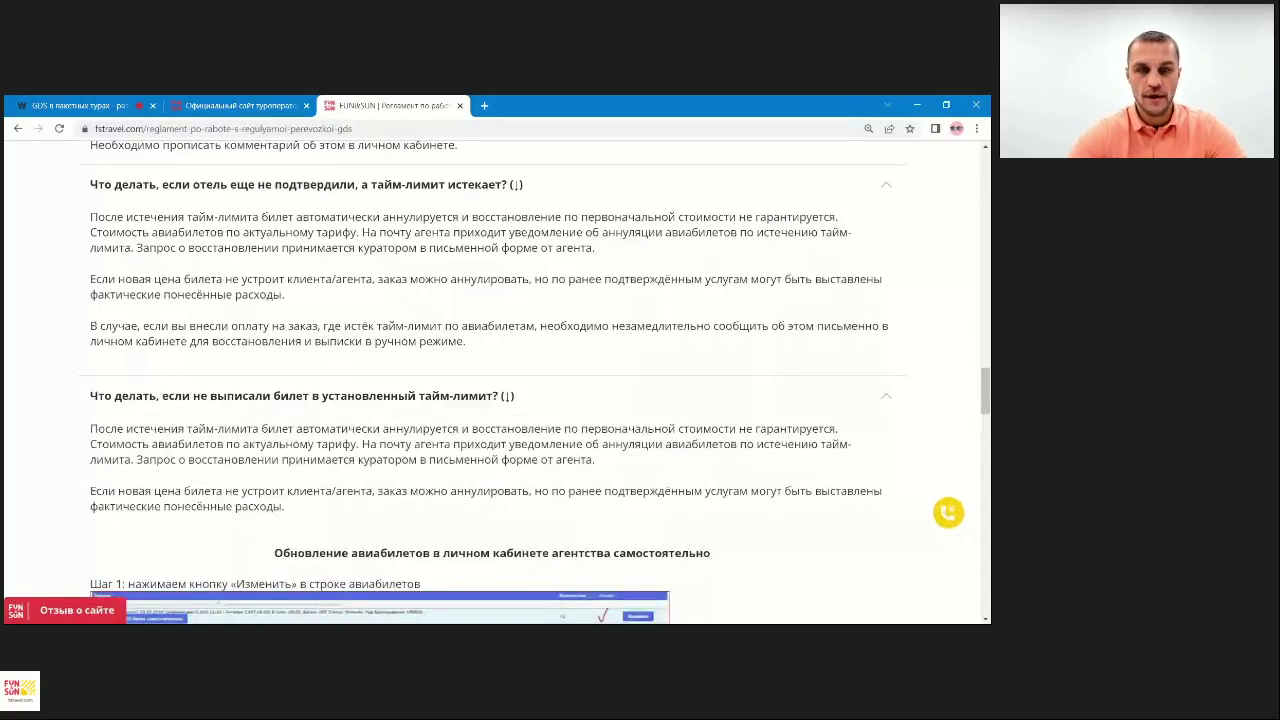
{"action": "scroll", "coordinate": [695, 464], "scroll_direction": "down", "scroll_amount": 2}
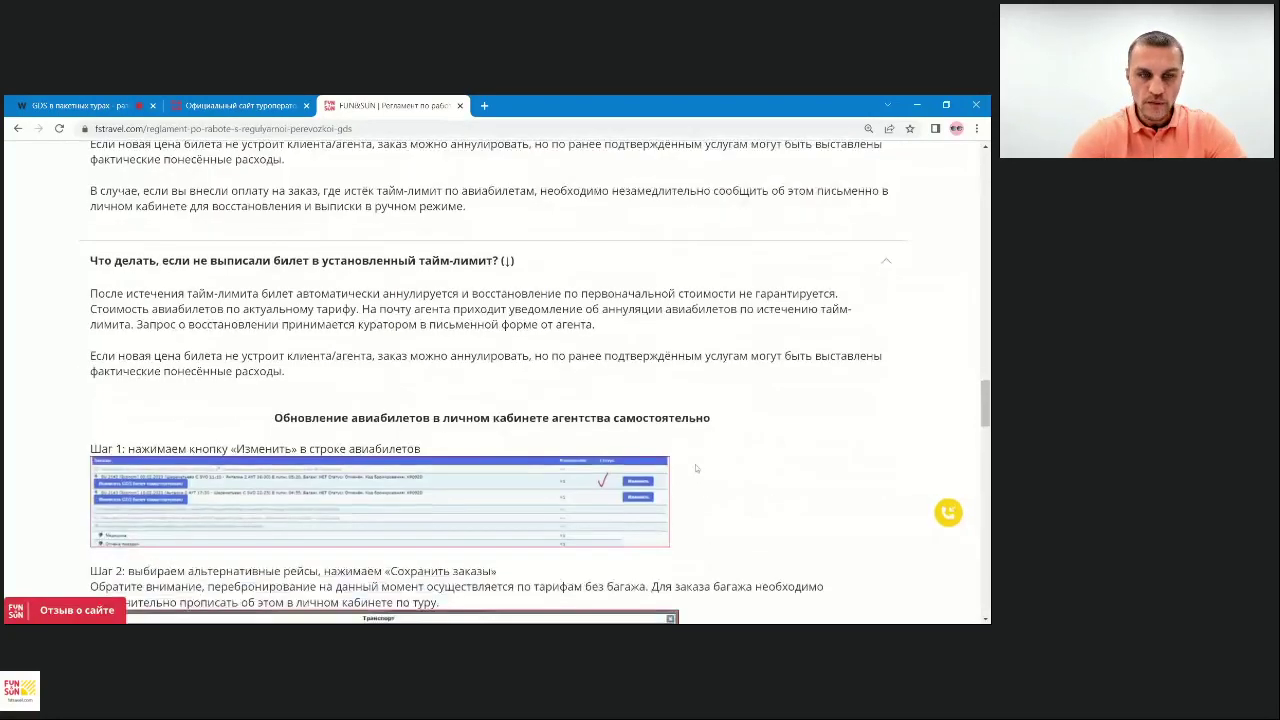
{"action": "scroll", "coordinate": [695, 464], "scroll_direction": "down", "scroll_amount": 2}
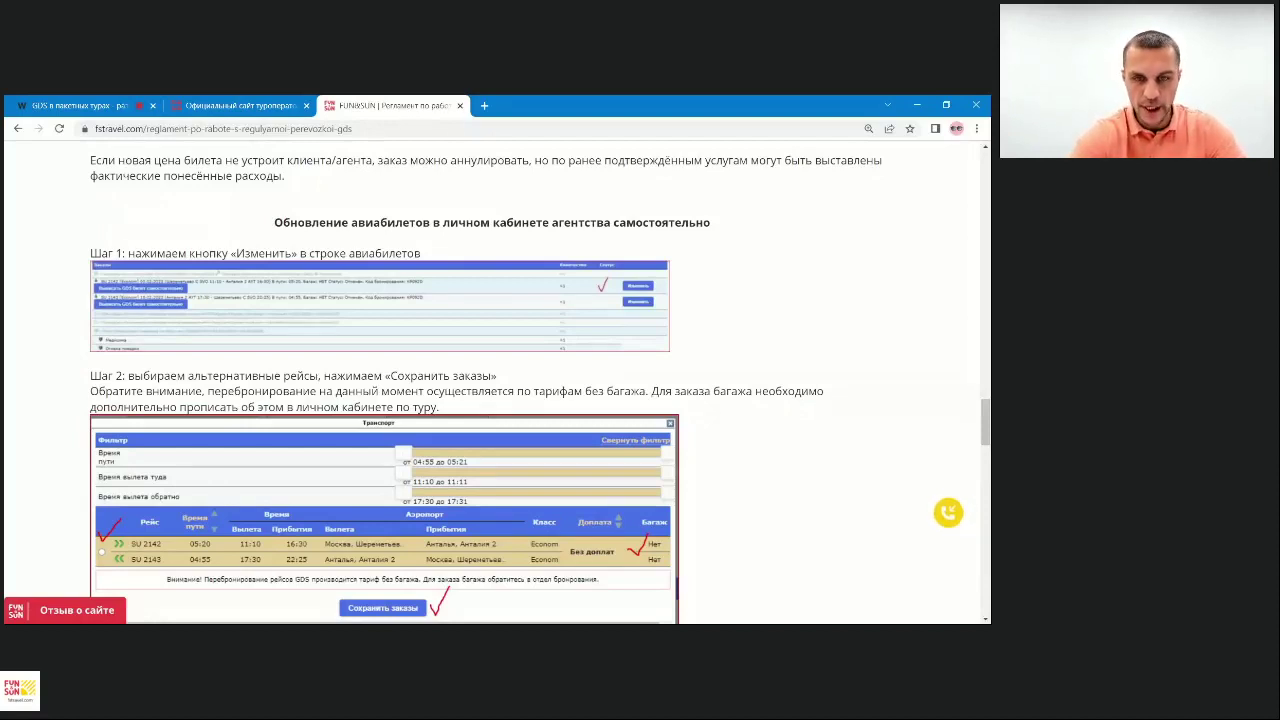
{"action": "scroll", "coordinate": [634, 431], "scroll_direction": "down", "scroll_amount": 3}
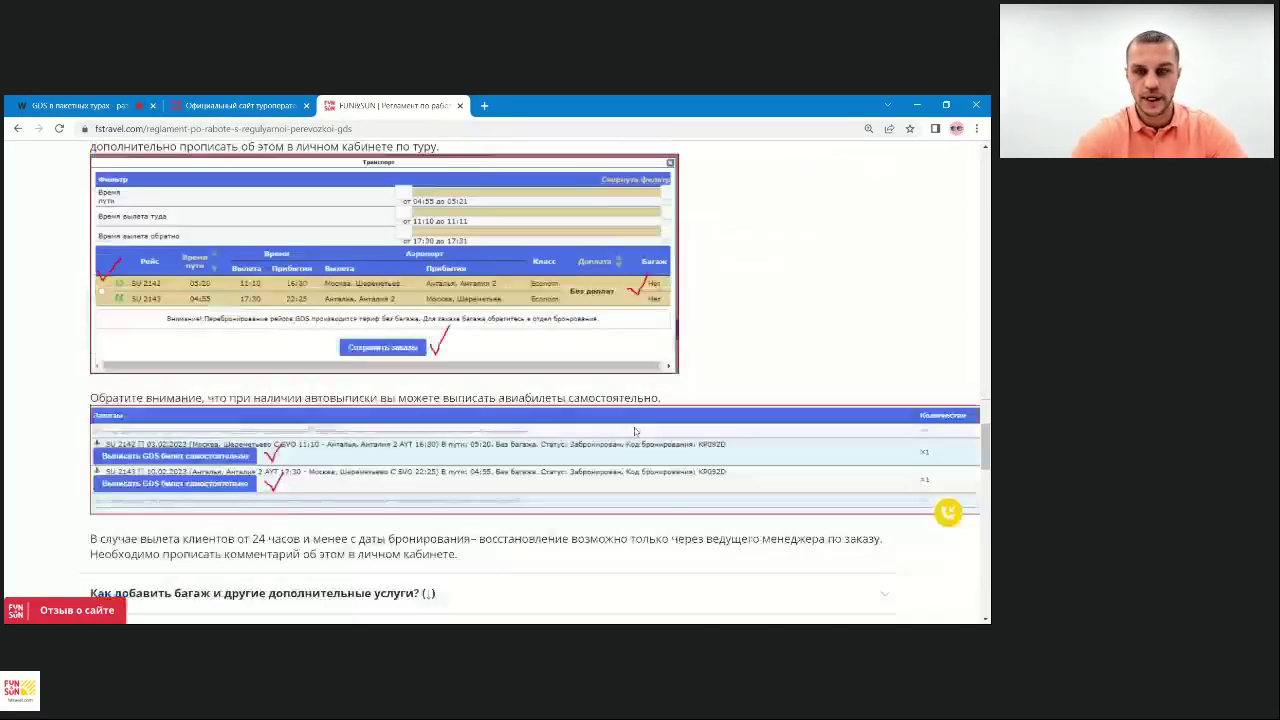
{"action": "scroll", "coordinate": [634, 431], "scroll_direction": "down", "scroll_amount": 2}
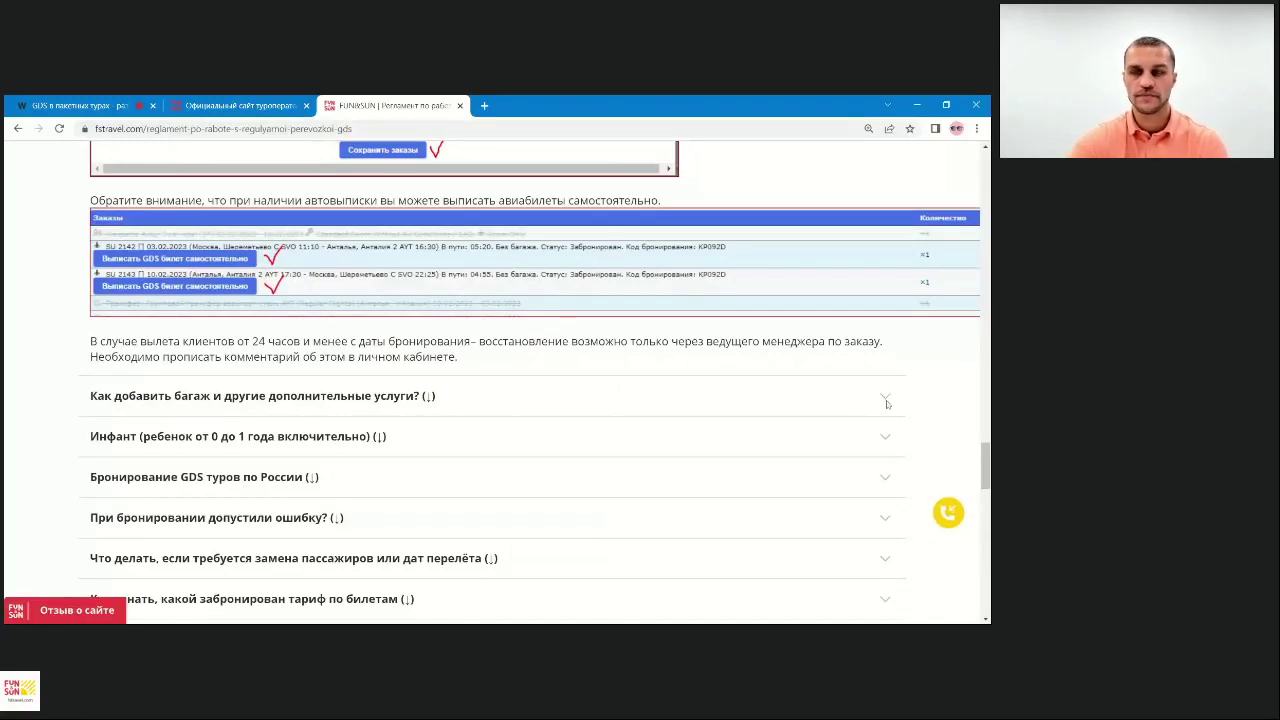
Expand the section on adding baggage and other extra services and examine its fare replacement examples.
{"action": "left_click", "coordinate": [886, 400]}
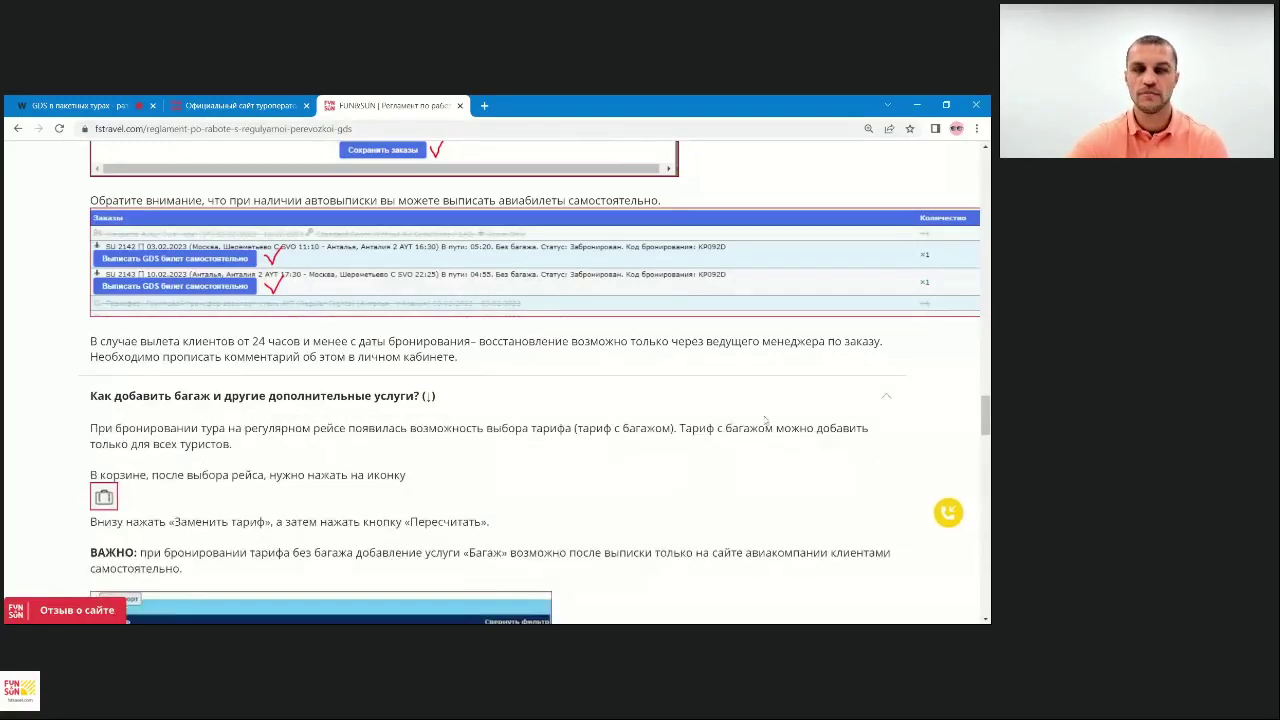
{"action": "scroll", "coordinate": [765, 420], "scroll_direction": "down", "scroll_amount": 2}
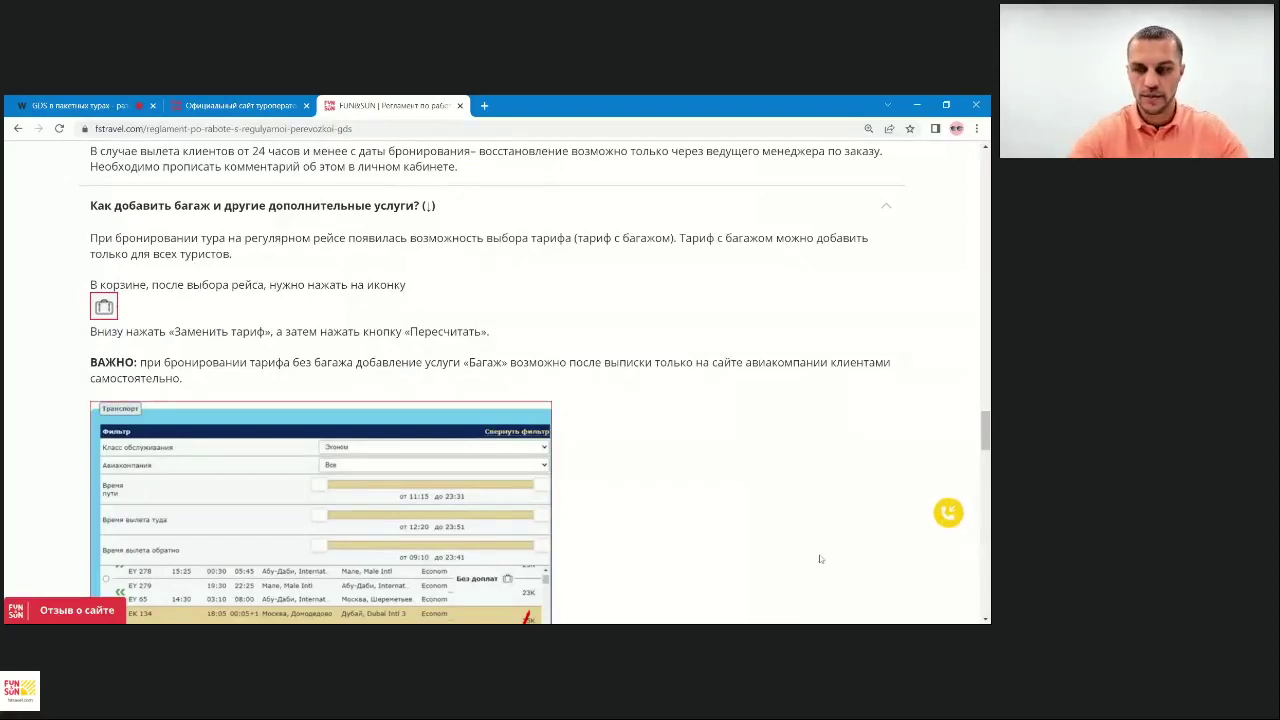
{"action": "scroll", "coordinate": [820, 558], "scroll_direction": "down", "scroll_amount": 6}
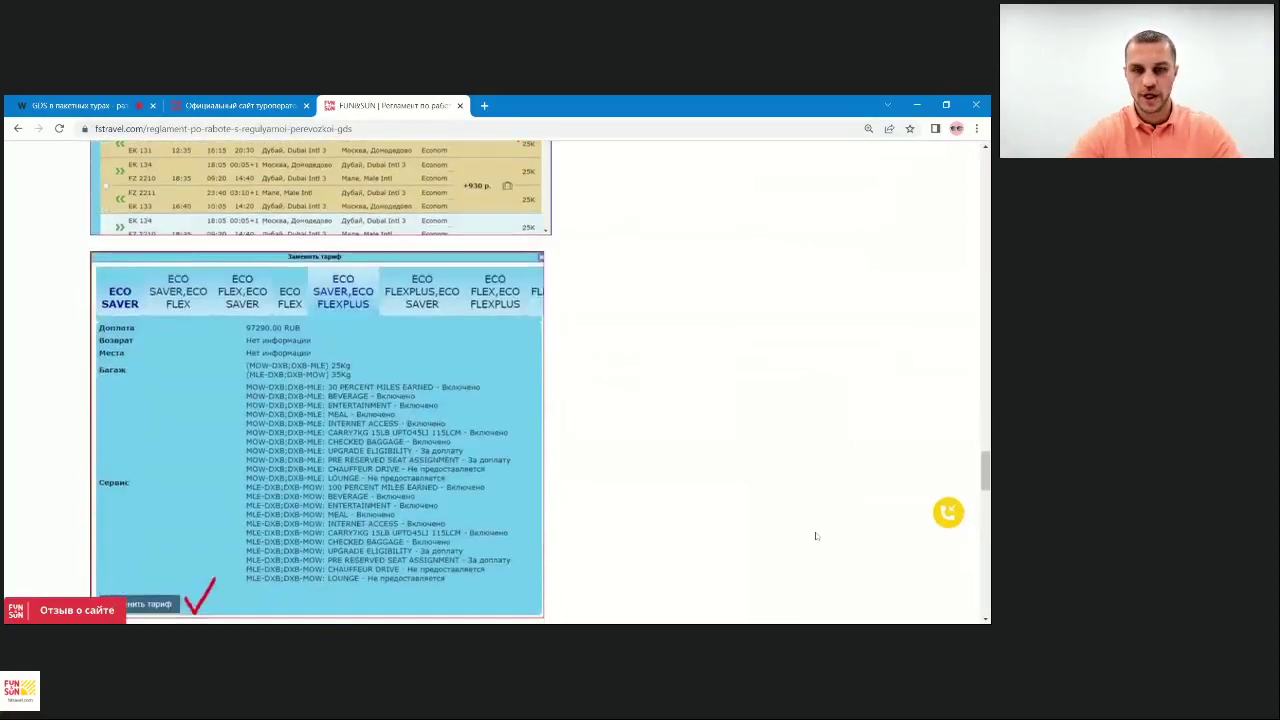
{"action": "scroll", "coordinate": [820, 558], "scroll_direction": "down", "scroll_amount": 3}
{"action": "scroll", "coordinate": [817, 540], "scroll_direction": "up", "scroll_amount": 2}
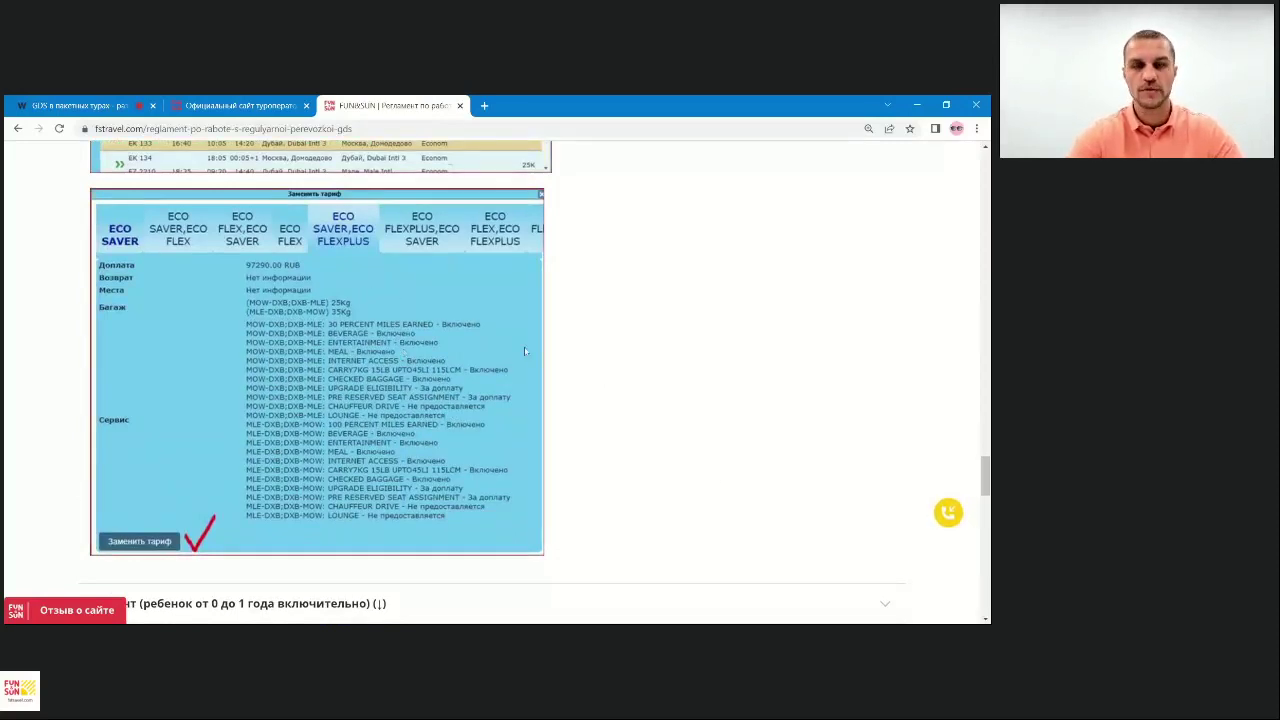
{"action": "scroll", "coordinate": [709, 373], "scroll_direction": "down", "scroll_amount": 4}
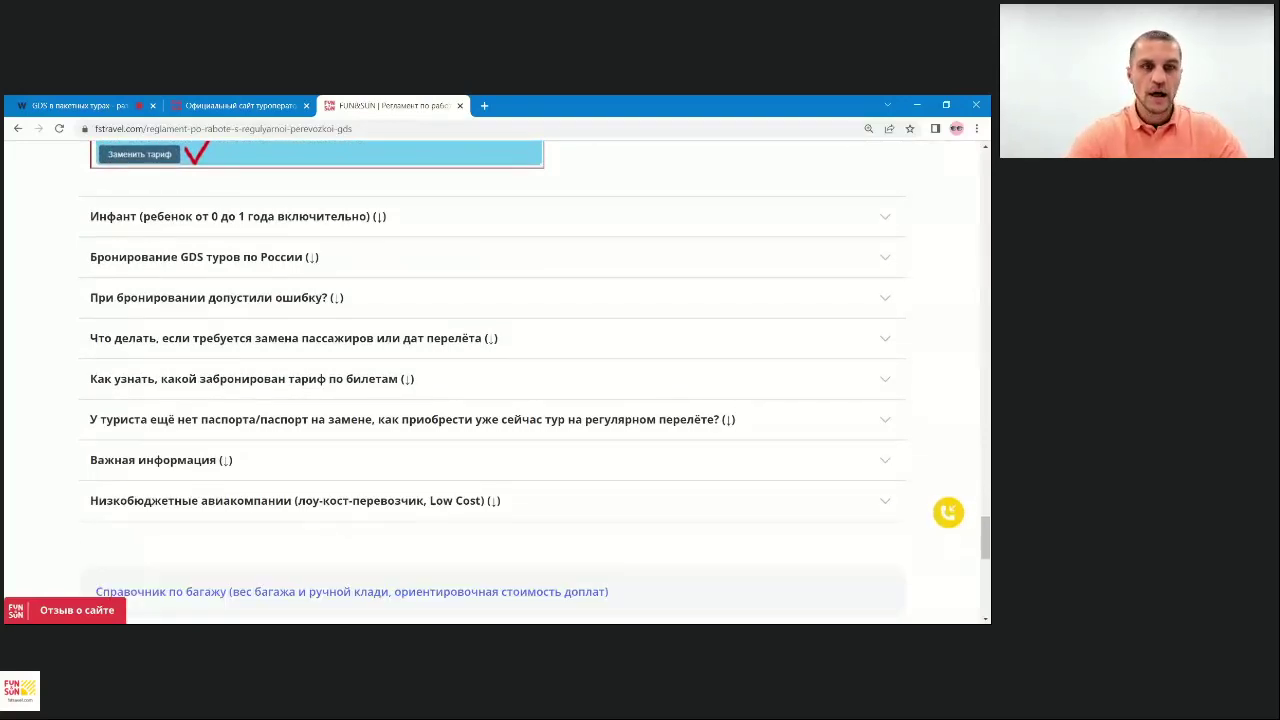
Expand the sections on infants and on booking mistakes and read their rules.
{"action": "left_click", "coordinate": [883, 220]}
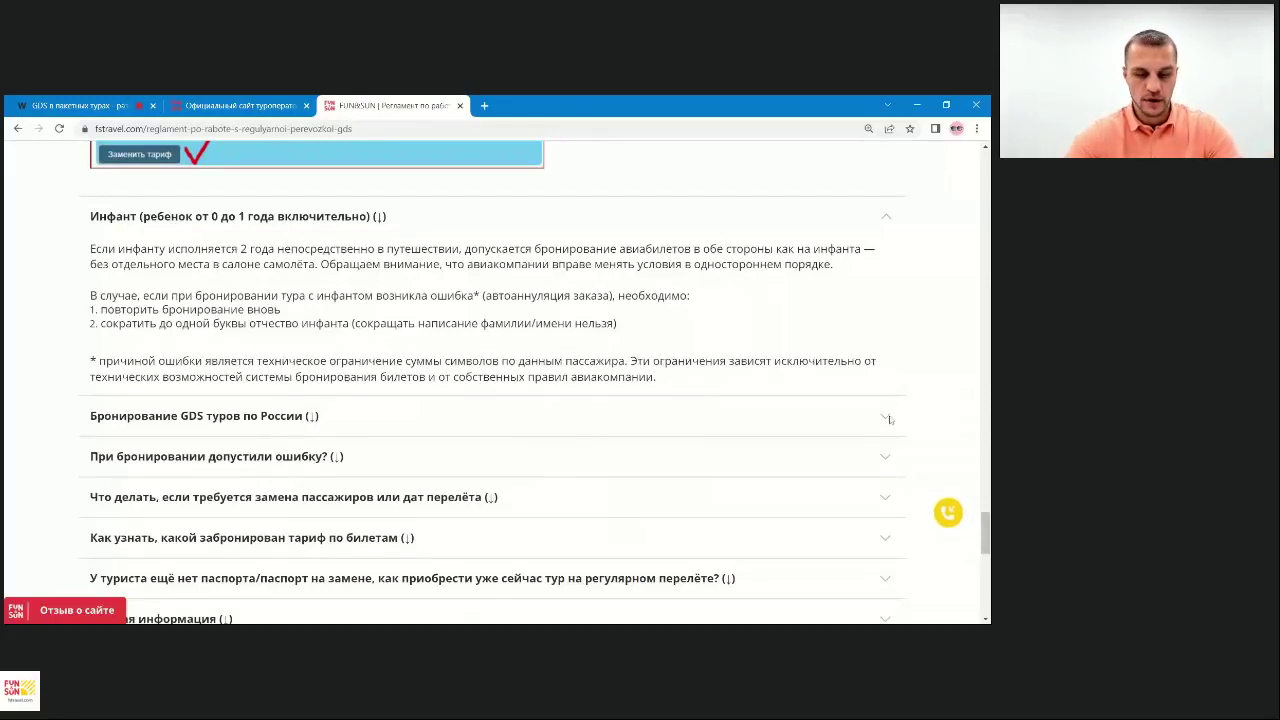
{"action": "scroll", "coordinate": [735, 450], "scroll_direction": "down", "scroll_amount": 2}
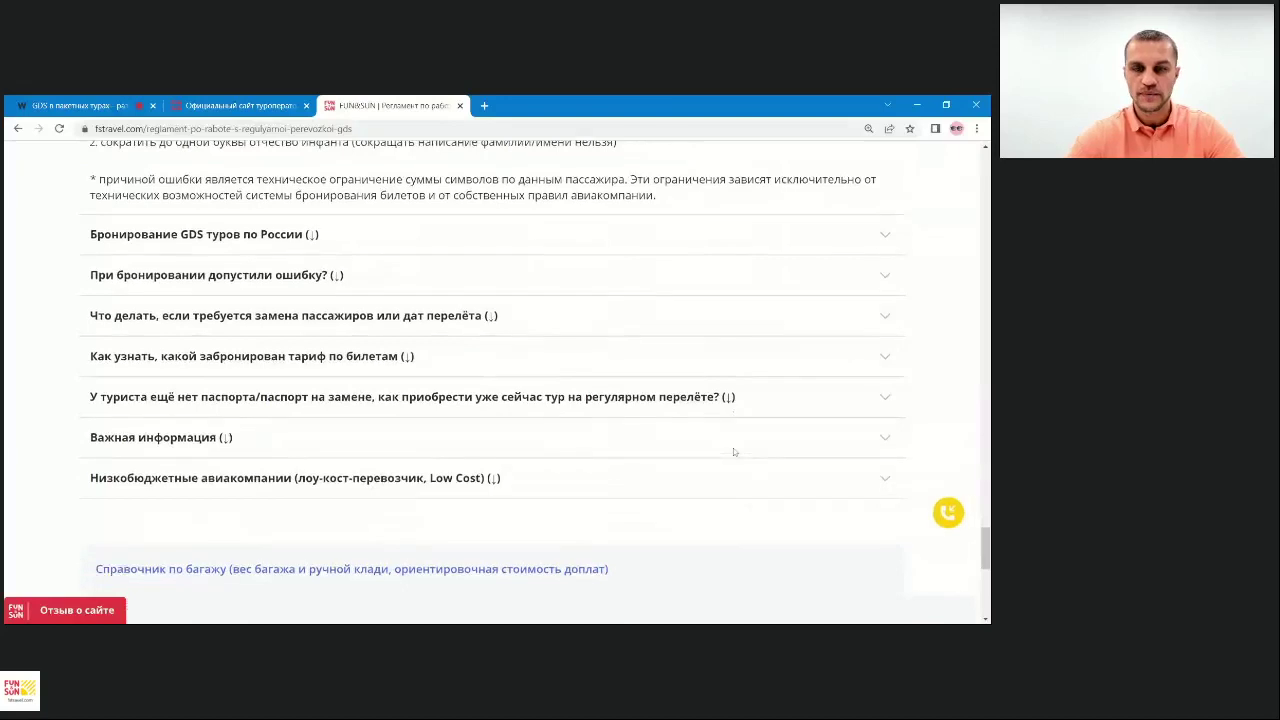
{"action": "left_click", "coordinate": [886, 276]}
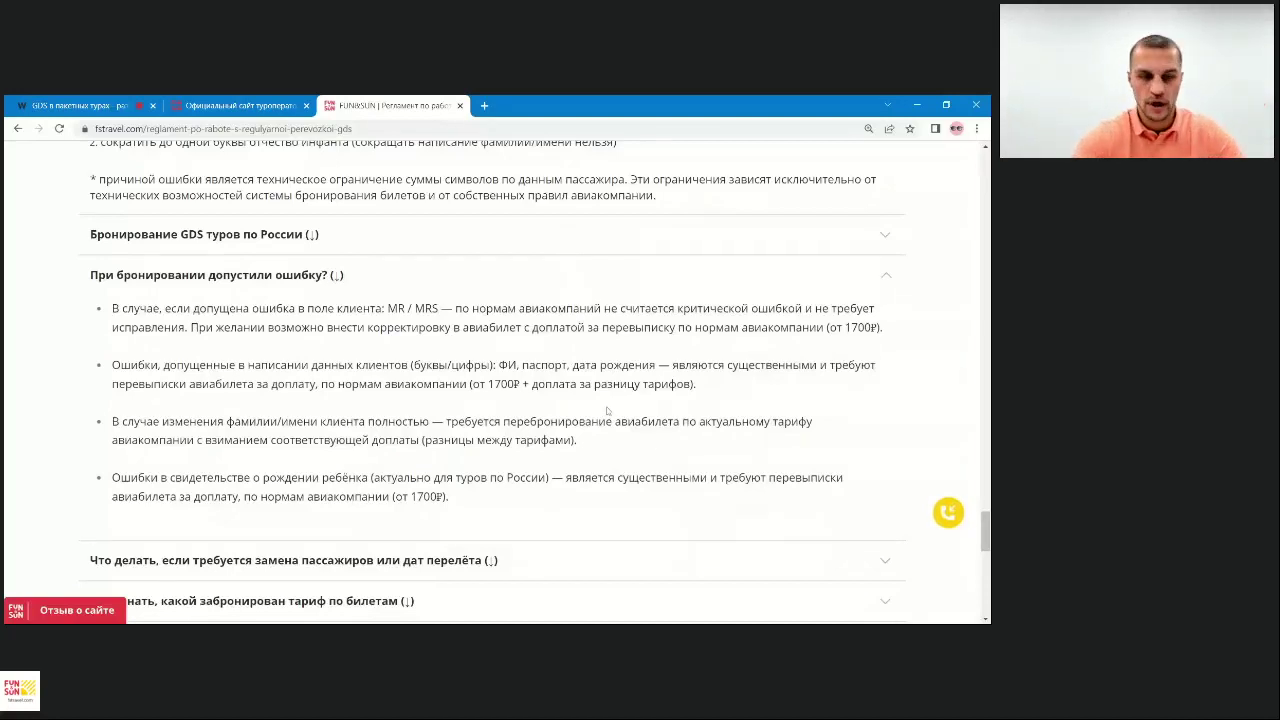
{"action": "scroll", "coordinate": [606, 410], "scroll_direction": "down", "scroll_amount": 3}
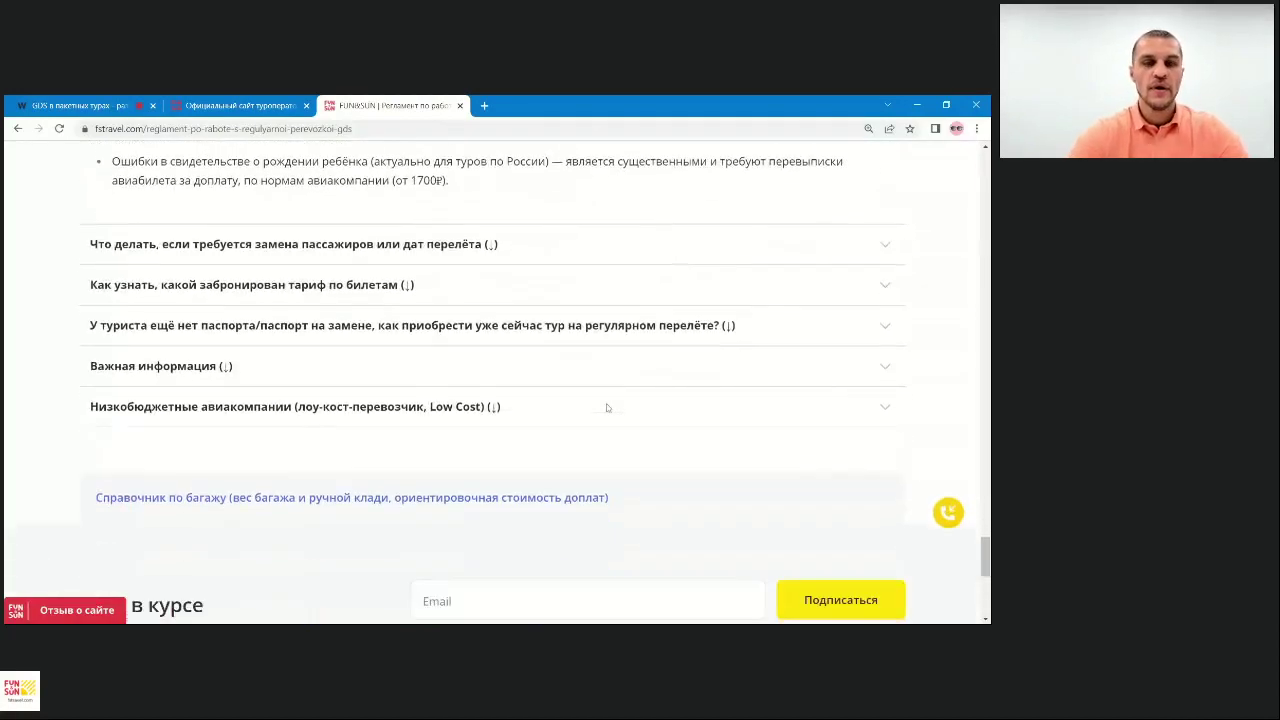
{"action": "scroll", "coordinate": [606, 407], "scroll_direction": "up", "scroll_amount": 4}
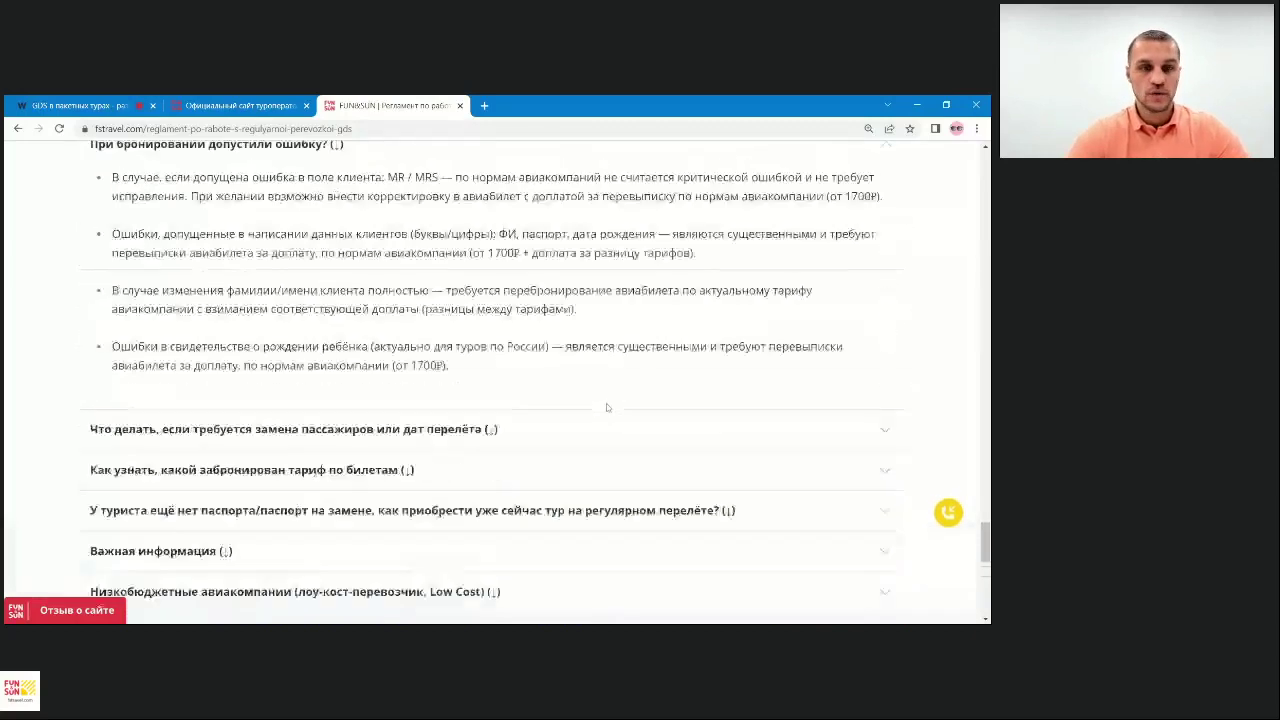
{"action": "scroll", "coordinate": [606, 407], "scroll_direction": "up", "scroll_amount": 2}
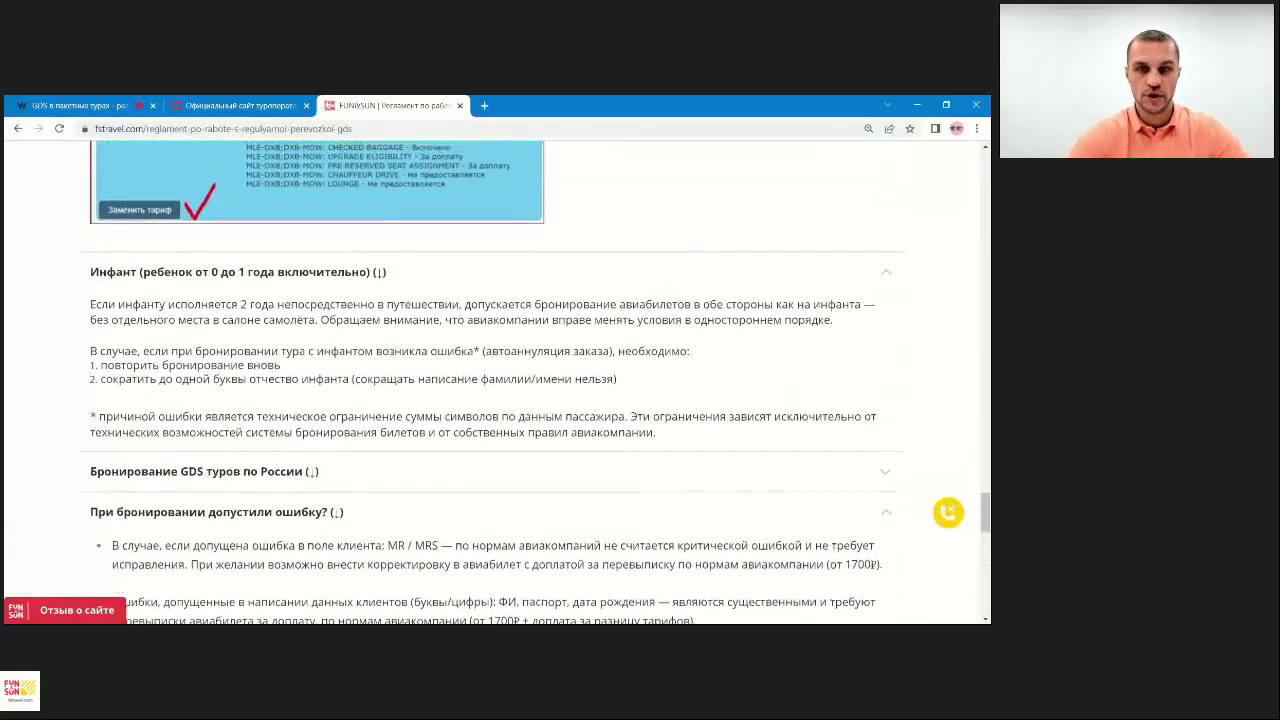
Go back to the beginning of the GDS regulations page and open the site's tour search (Поиск тура).
{"action": "left_click", "coordinate": [485, 106]}
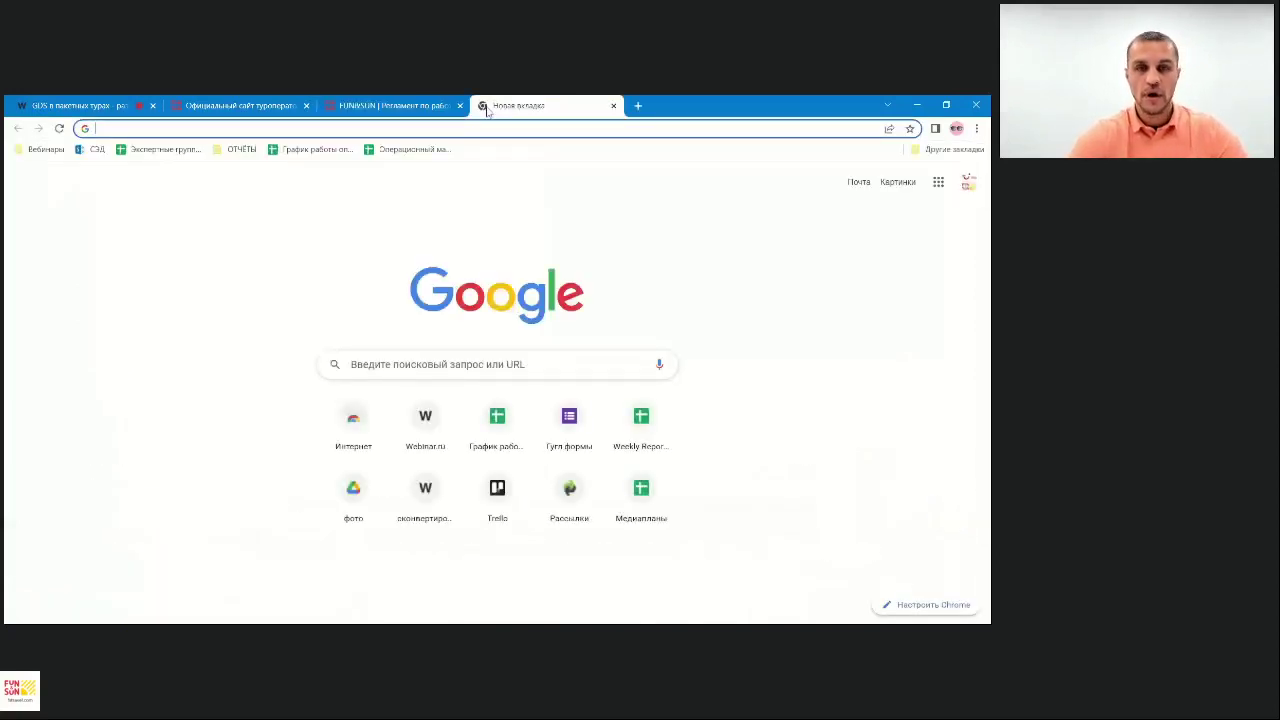
{"action": "left_click", "coordinate": [418, 106]}
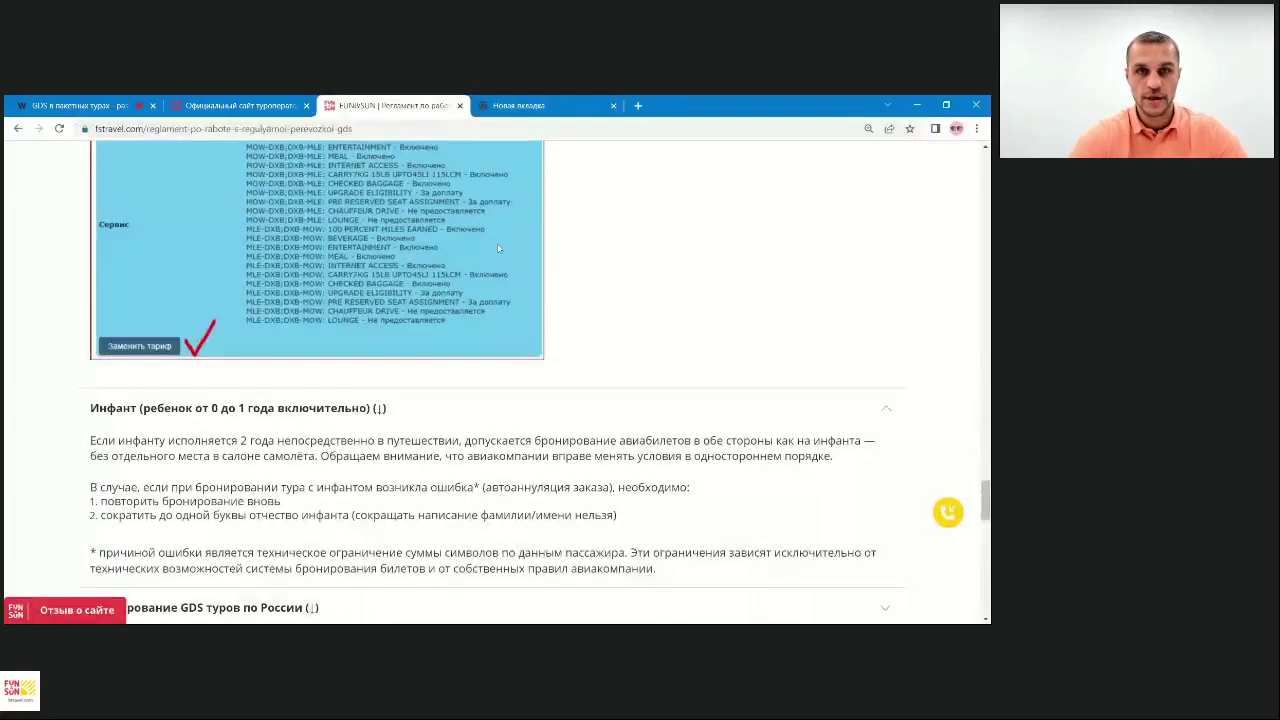
{"action": "scroll", "coordinate": [497, 243], "scroll_direction": "up", "scroll_amount": 10}
{"action": "scroll", "coordinate": [498, 248], "scroll_direction": "down", "scroll_amount": 3}
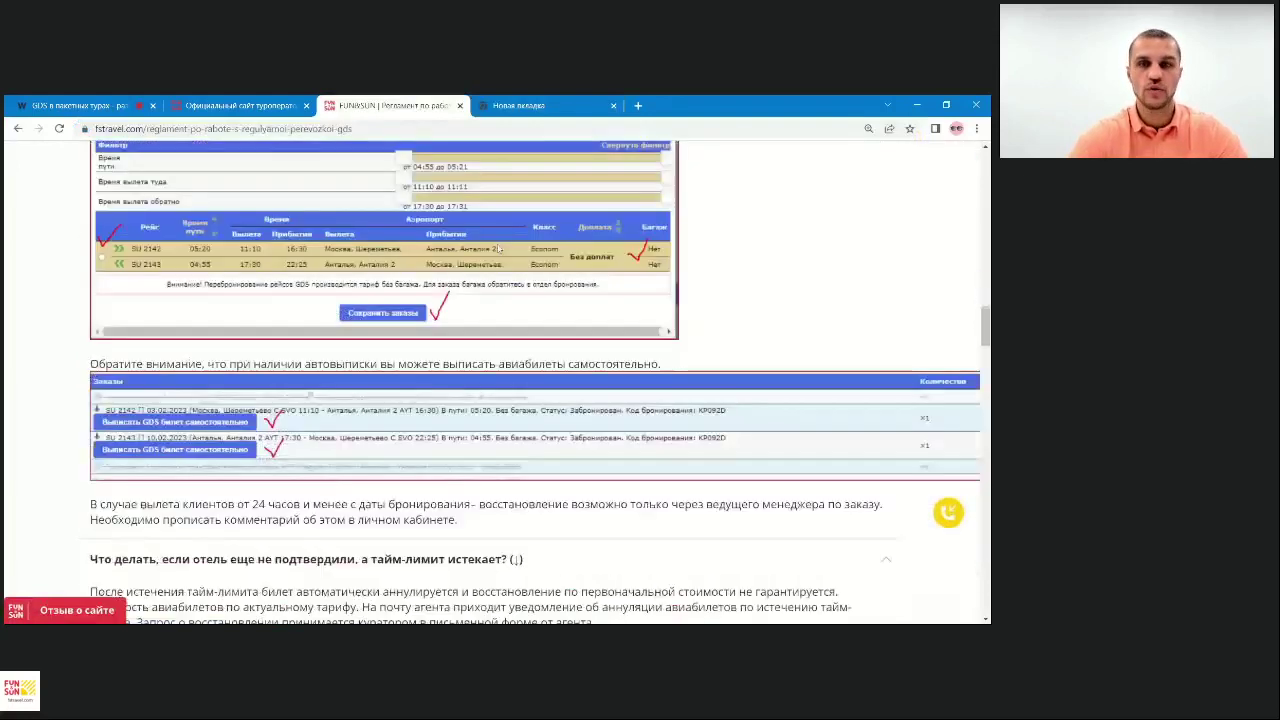
{"action": "scroll", "coordinate": [498, 248], "scroll_direction": "up", "scroll_amount": 15}
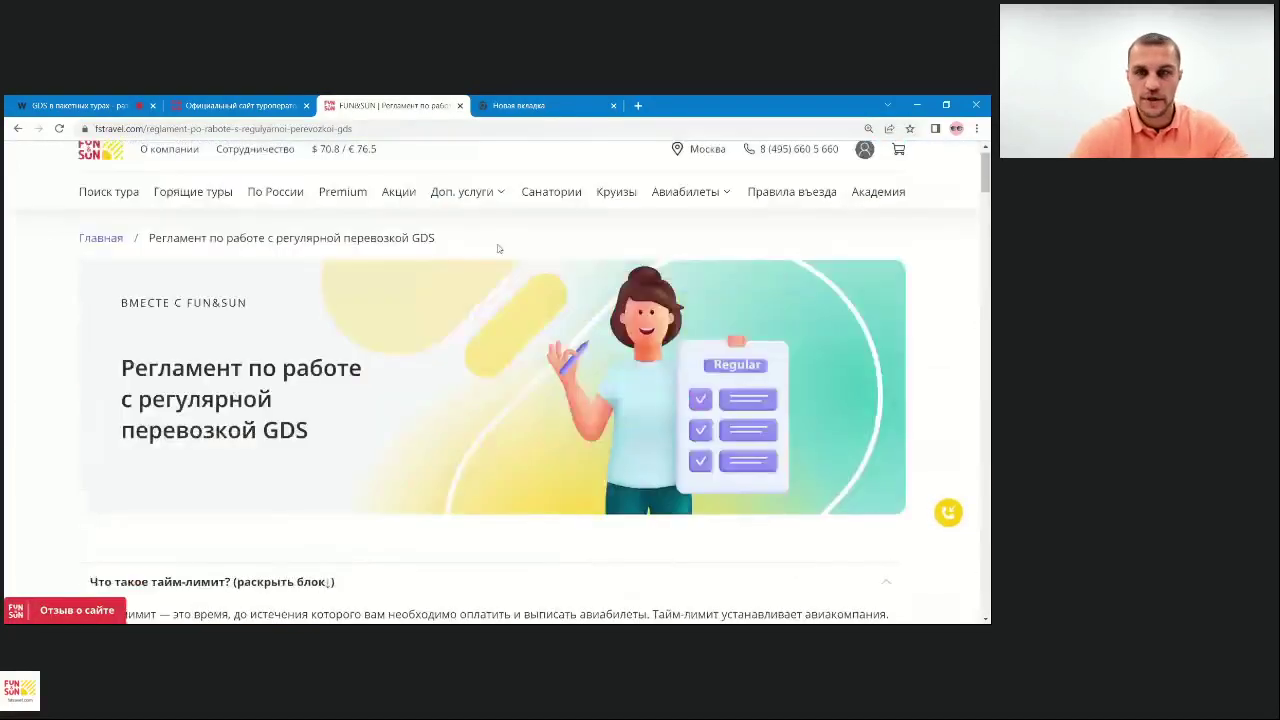
{"action": "scroll", "coordinate": [498, 248], "scroll_direction": "up", "scroll_amount": 1}
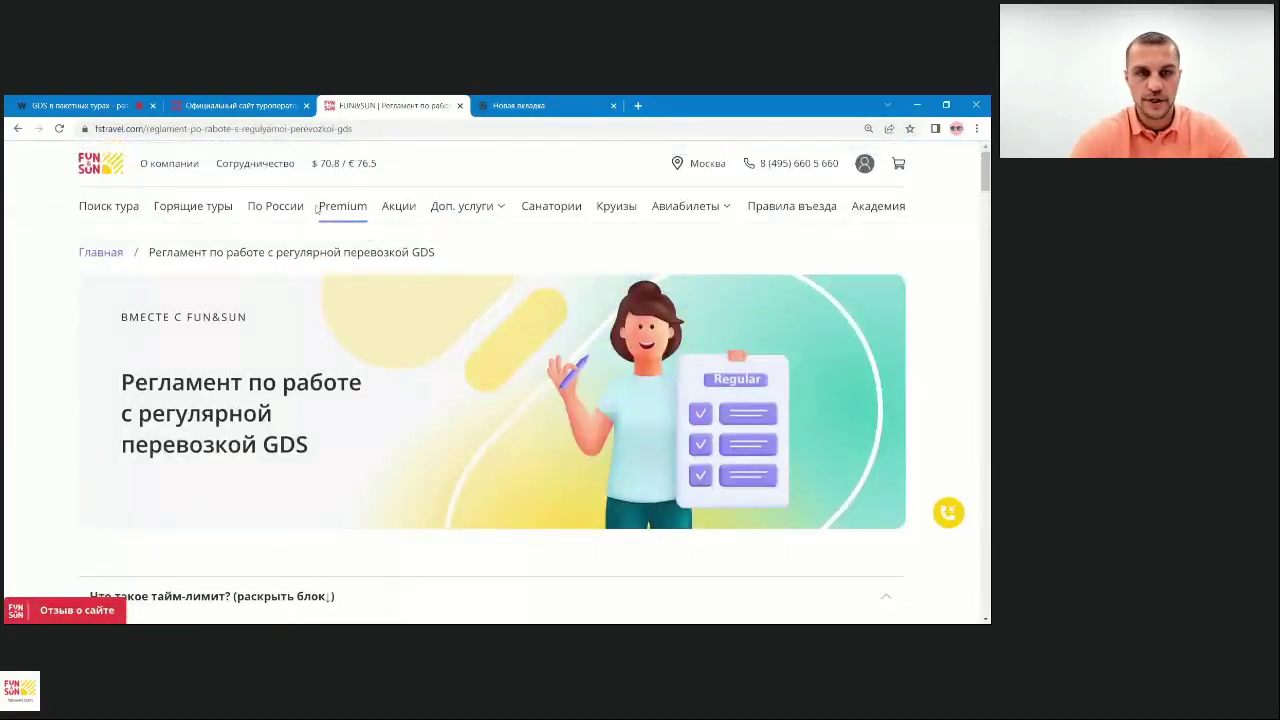
{"action": "left_click", "coordinate": [113, 216]}
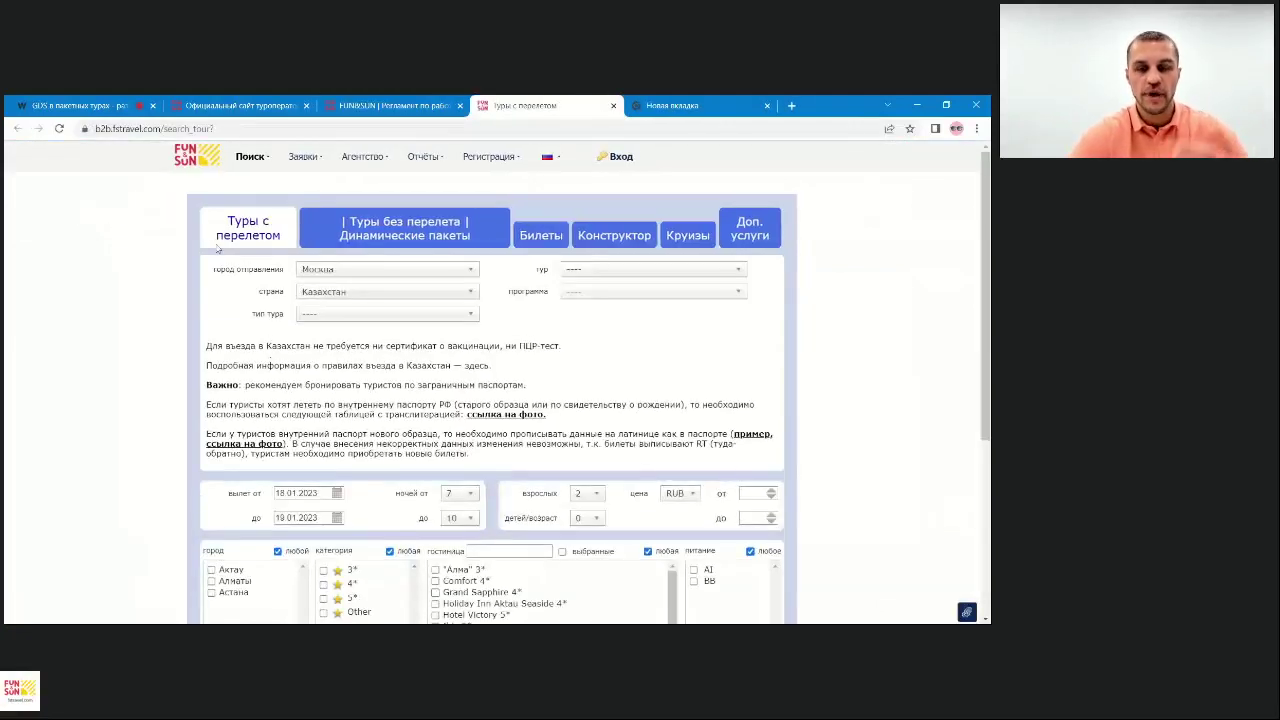
Set the tour search country to Мальдивы and the program to GDS.
{"action": "left_click", "coordinate": [442, 292]}
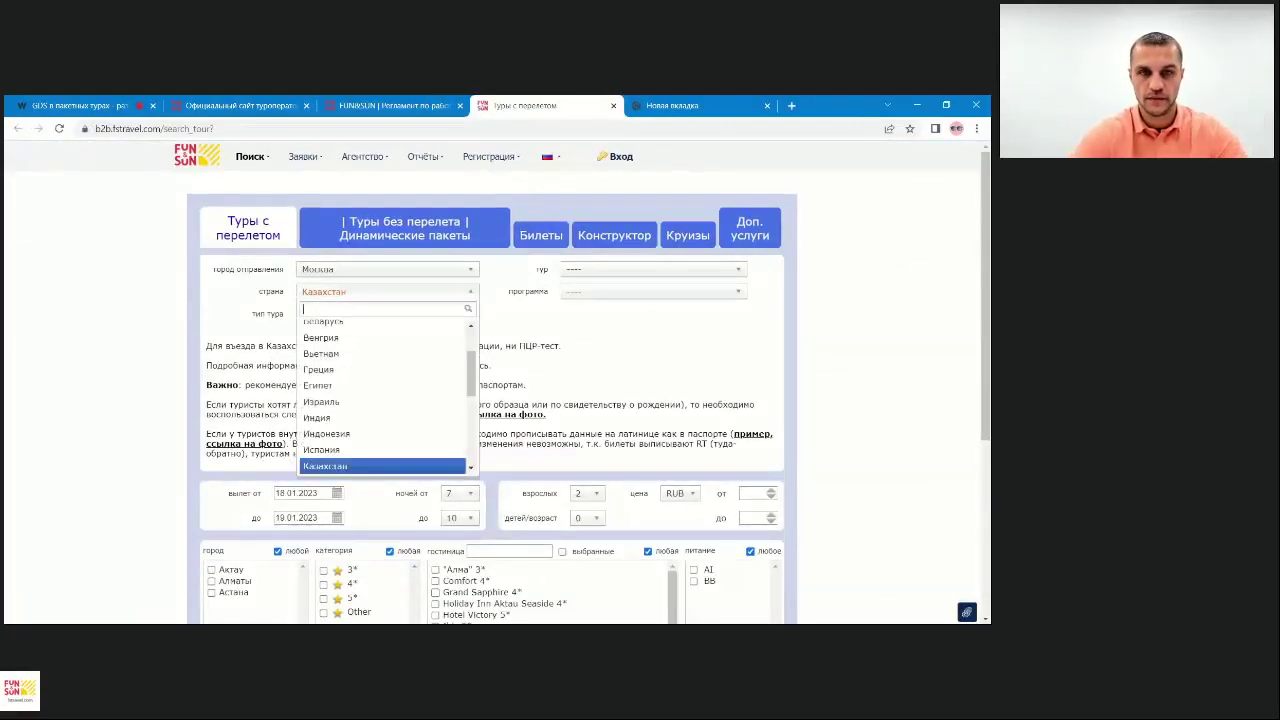
{"action": "left_click_drag", "start_coordinate": [474, 392], "coordinate": [474, 420]}
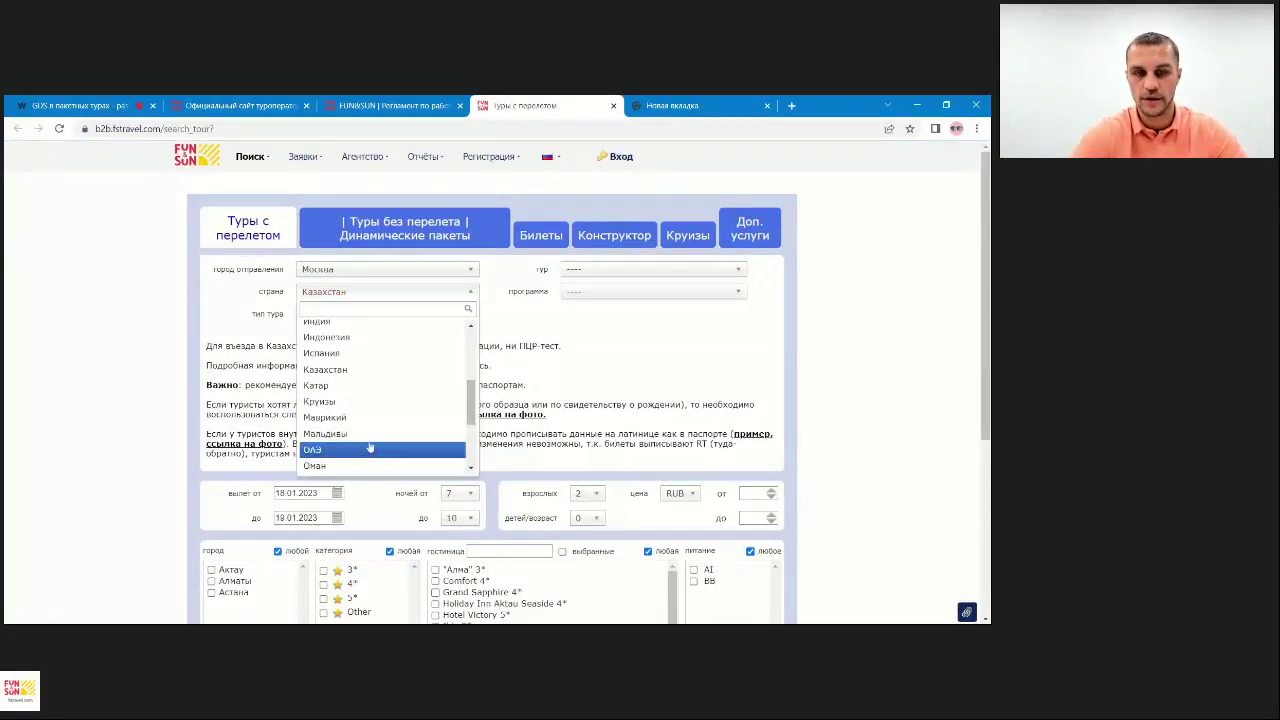
{"action": "left_click", "coordinate": [370, 435]}
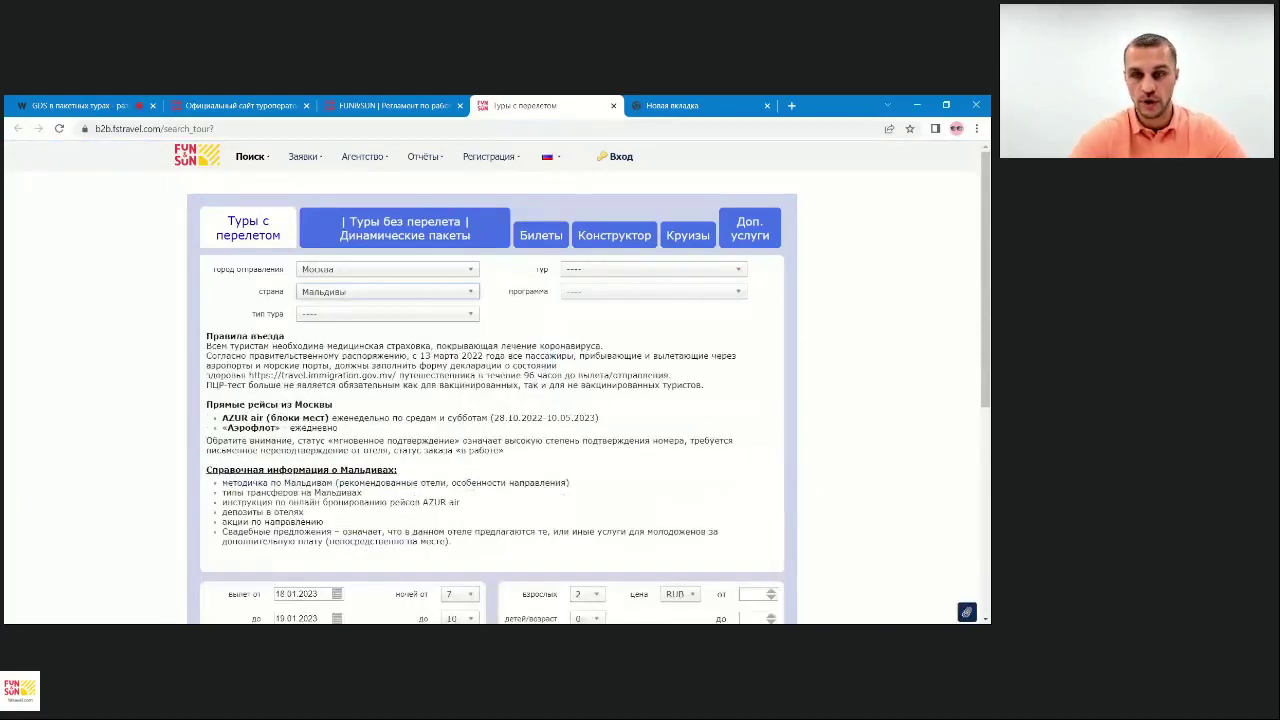
{"action": "left_click", "coordinate": [684, 294]}
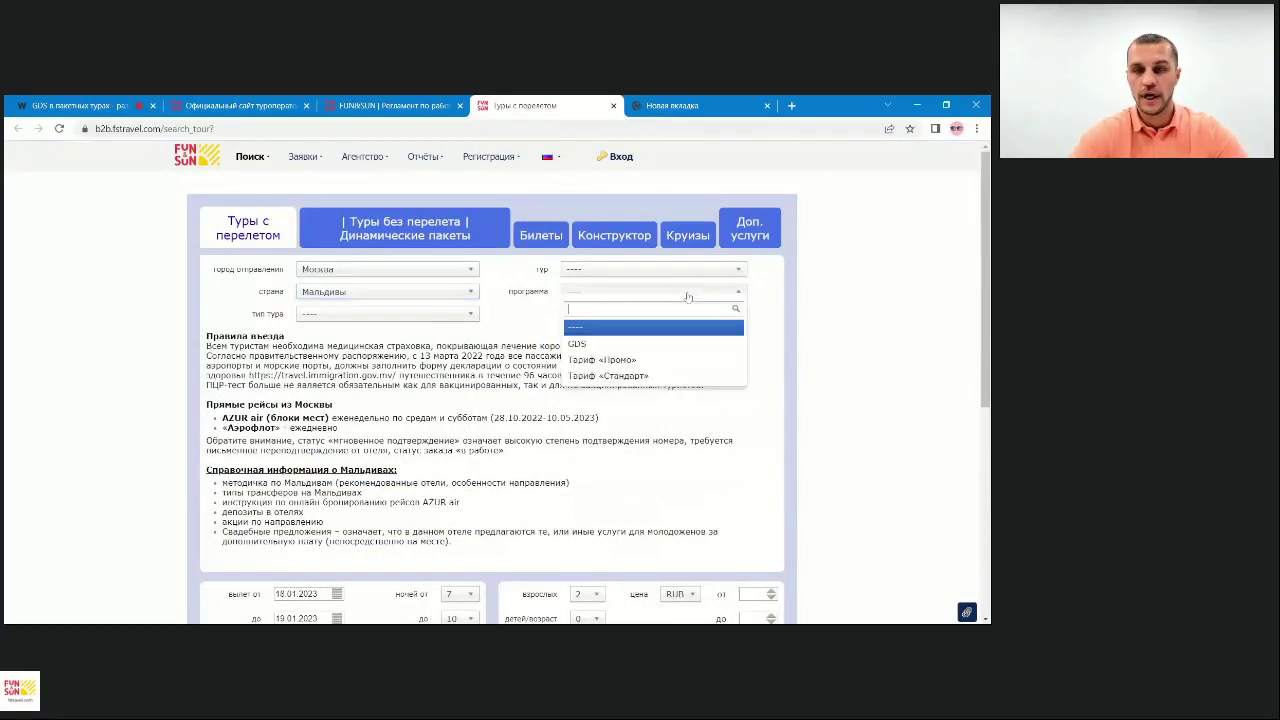
{"action": "left_click", "coordinate": [666, 345]}
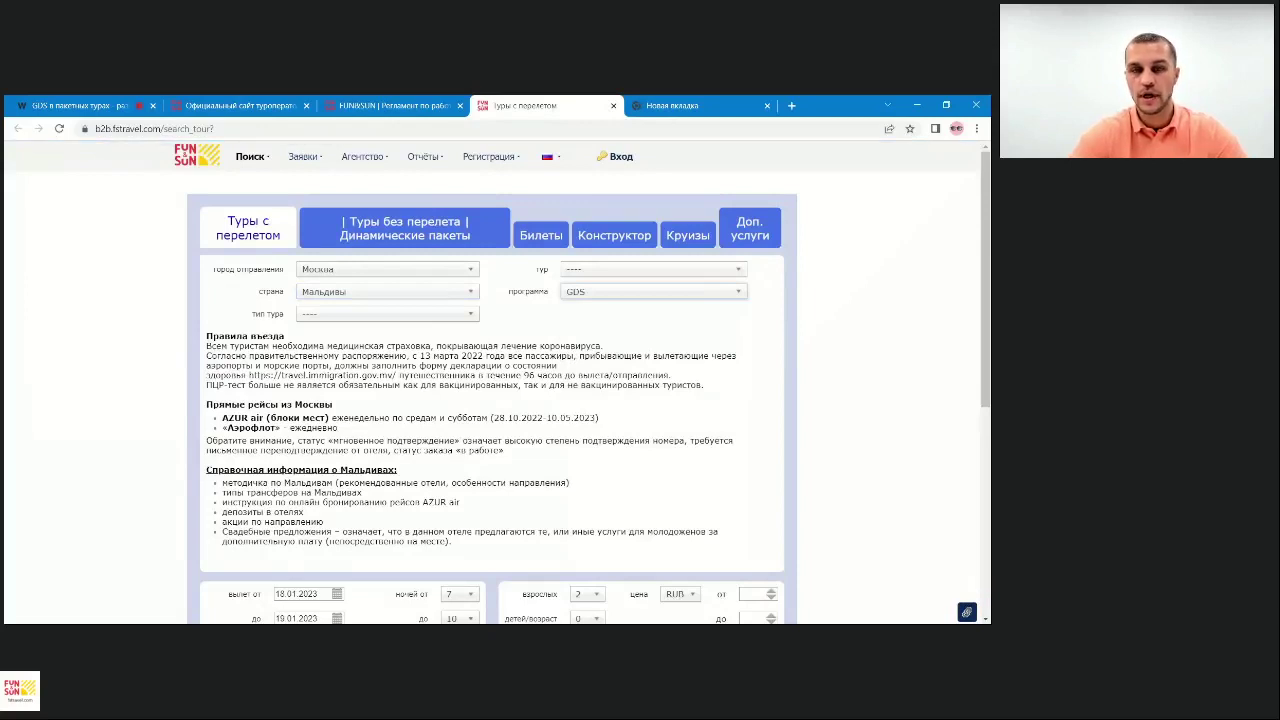
Set the tour's departure date to 24.05.2023.
{"action": "scroll", "coordinate": [490, 400], "scroll_direction": "down", "scroll_amount": 3}
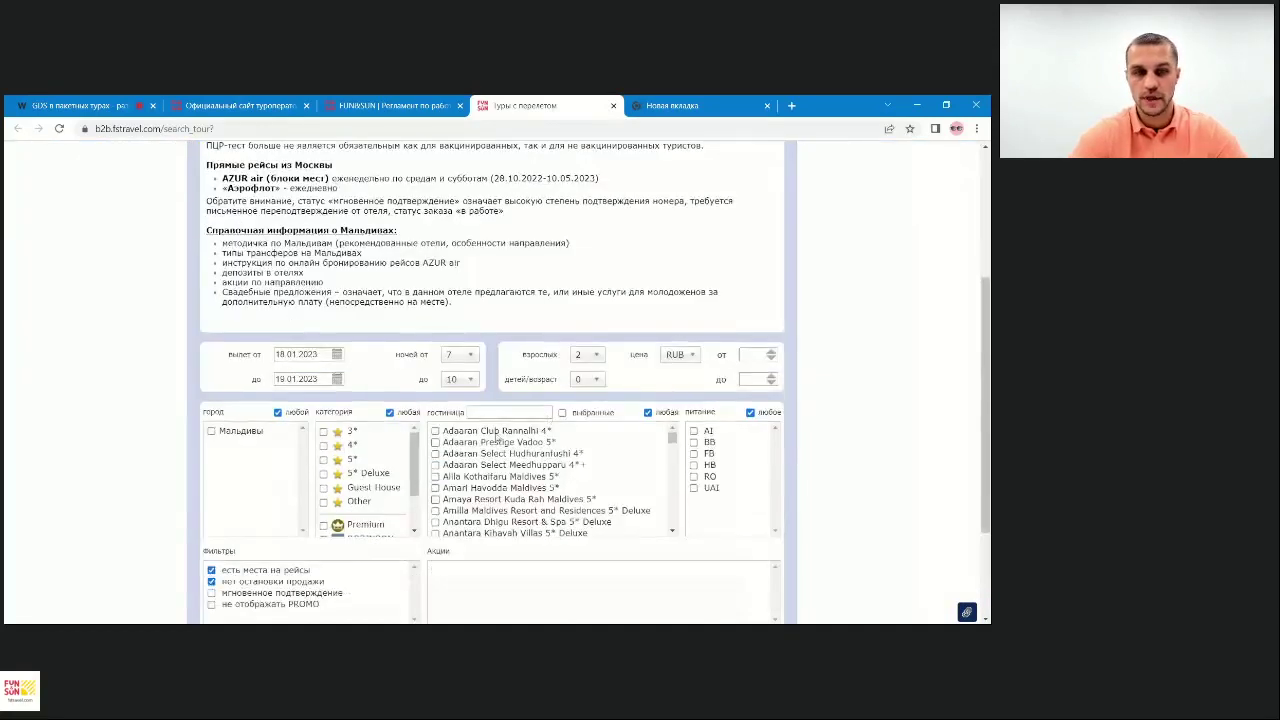
{"action": "left_click", "coordinate": [337, 355]}
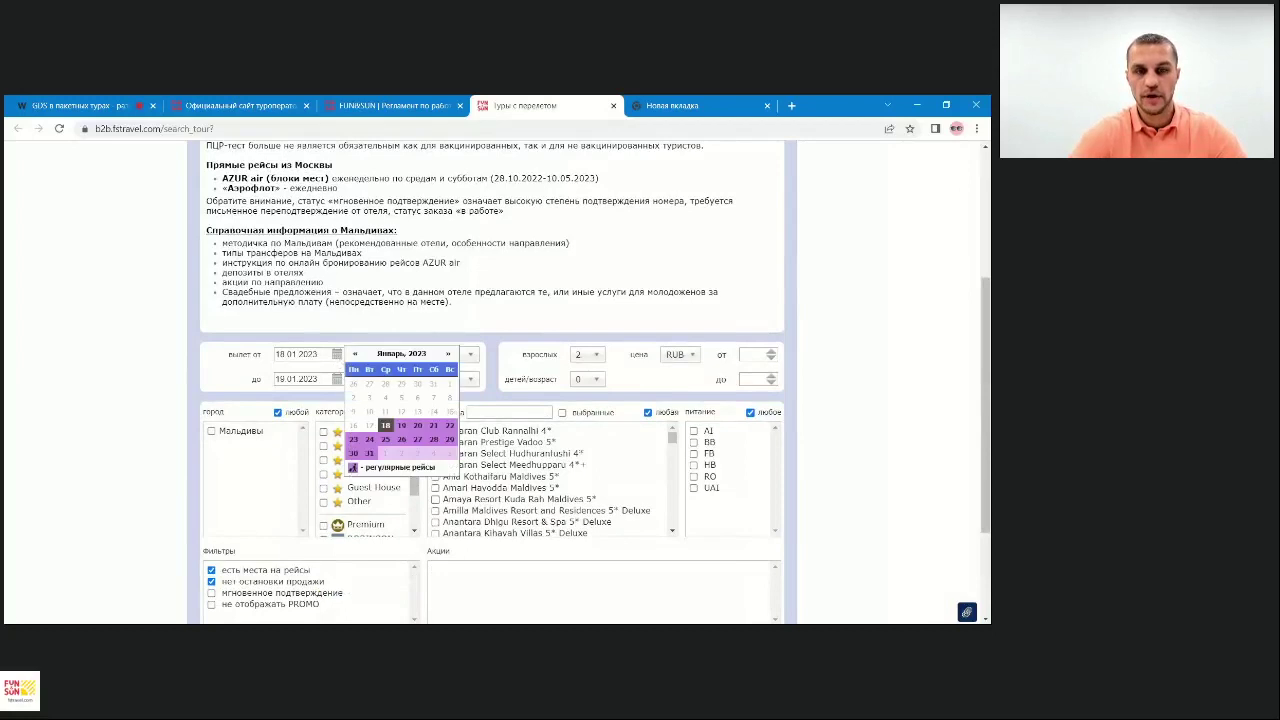
{"action": "left_click", "coordinate": [448, 355]}
{"action": "left_click", "coordinate": [448, 355]}
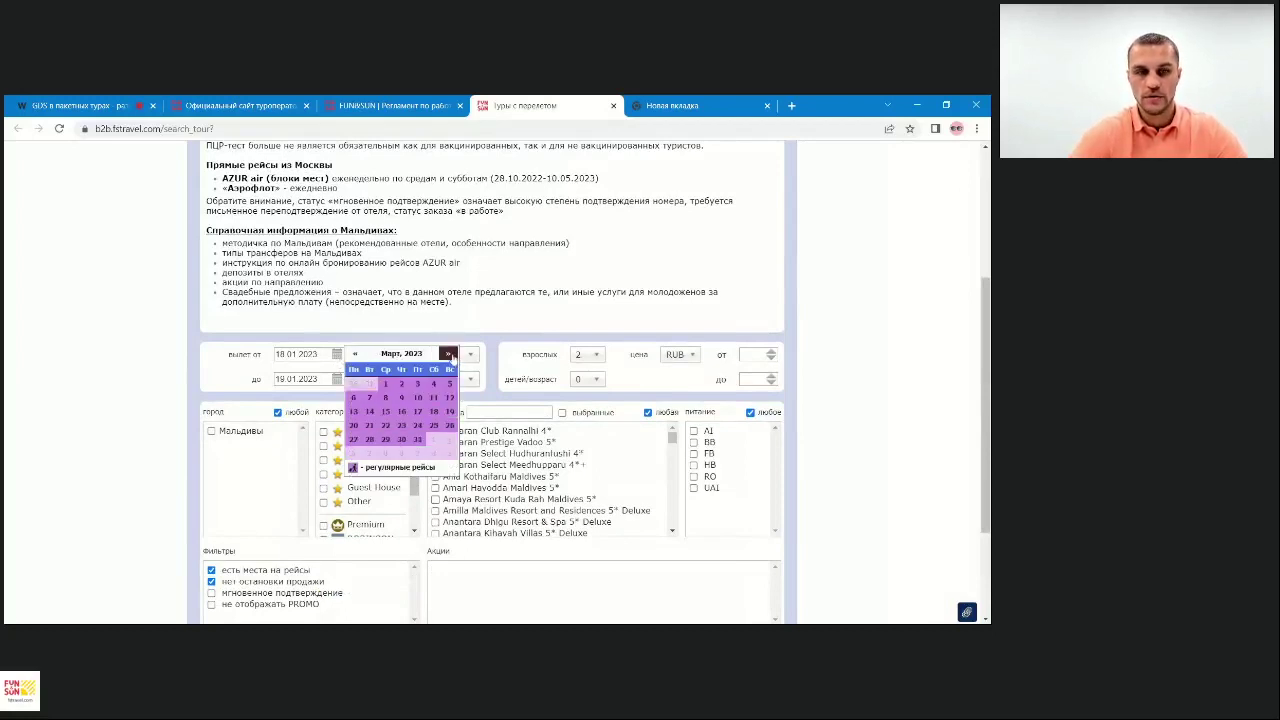
{"action": "left_click", "coordinate": [448, 355]}
{"action": "left_click", "coordinate": [448, 355]}
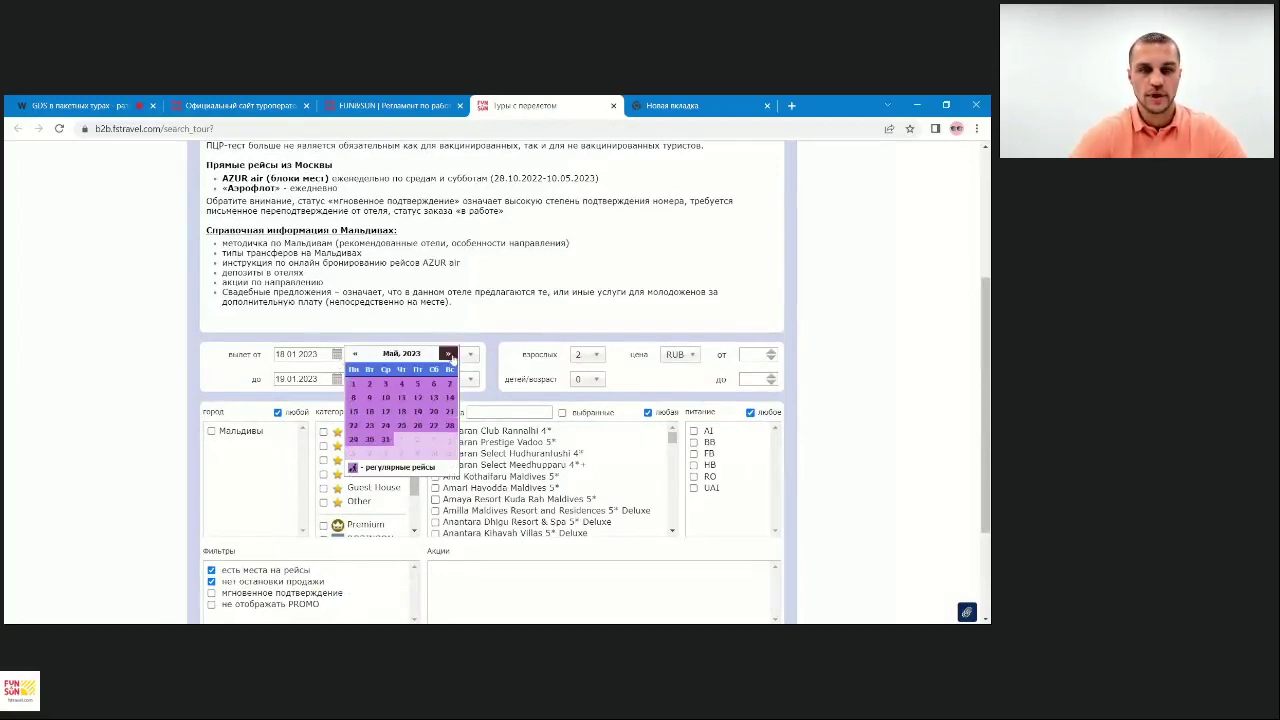
{"action": "left_click", "coordinate": [385, 427]}
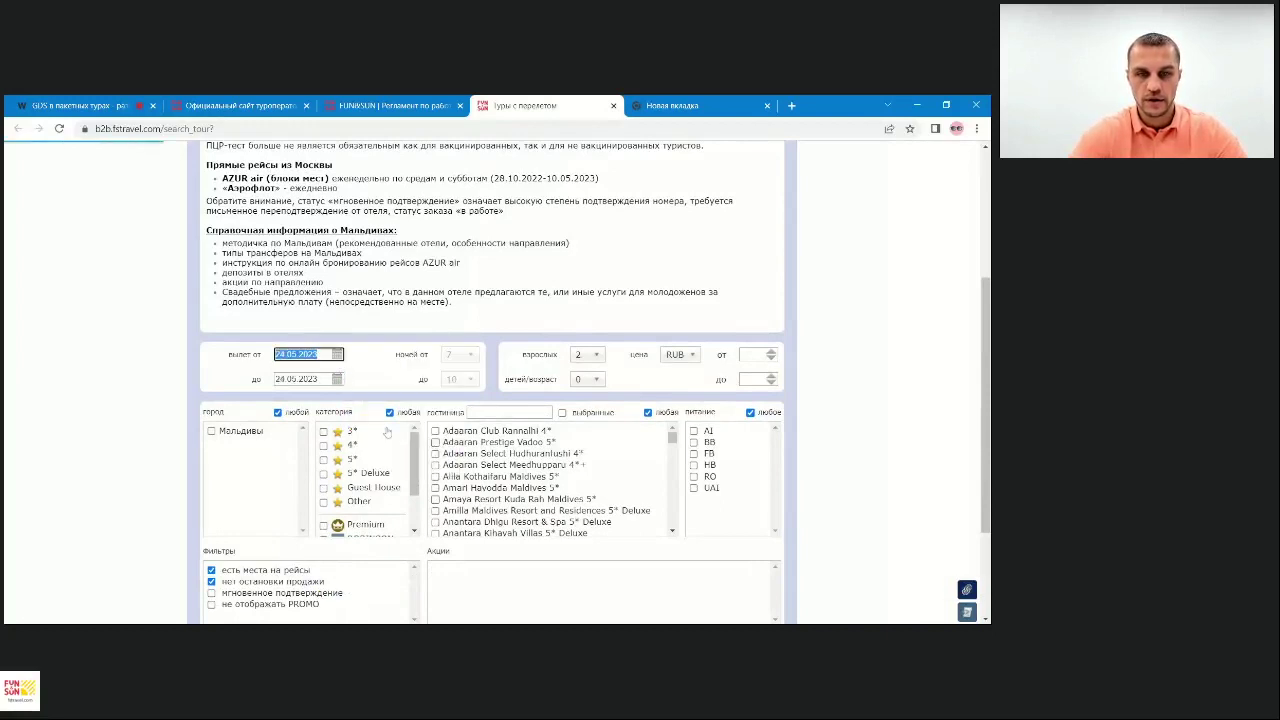
Set the maximum number of nights to 7 and run the tour search.
{"action": "left_click", "coordinate": [472, 380]}
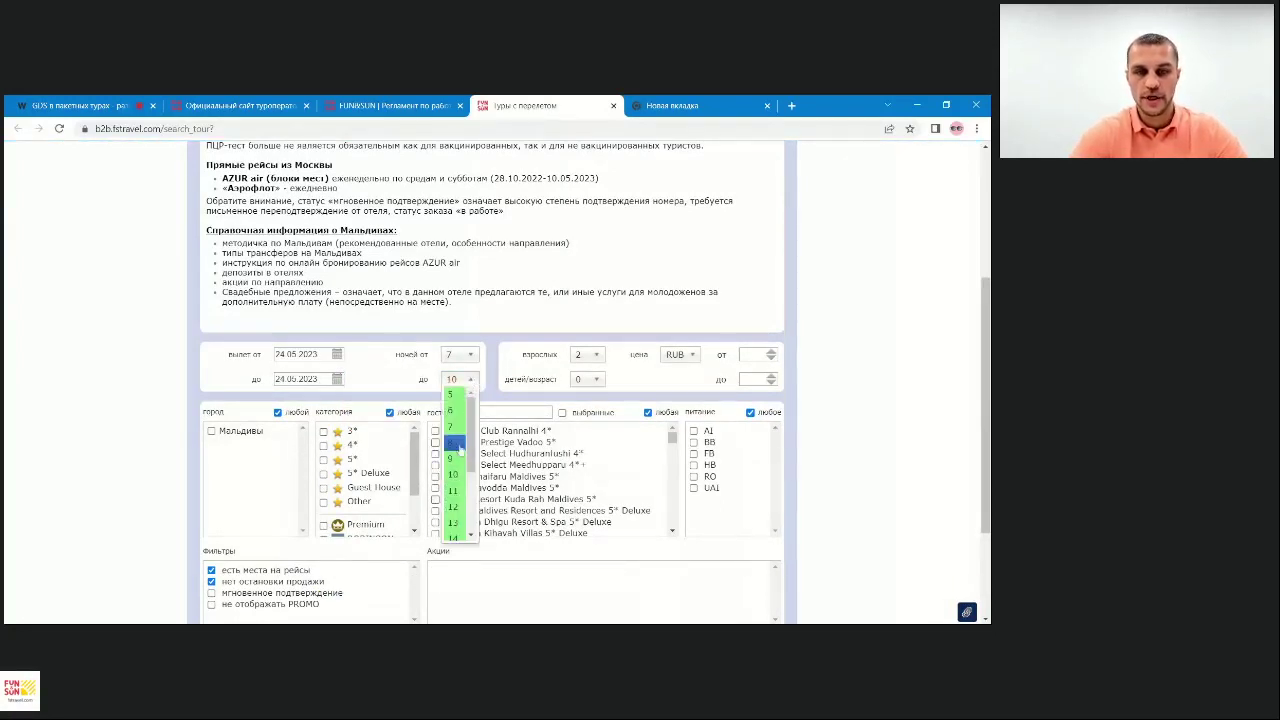
{"action": "left_click", "coordinate": [460, 427]}
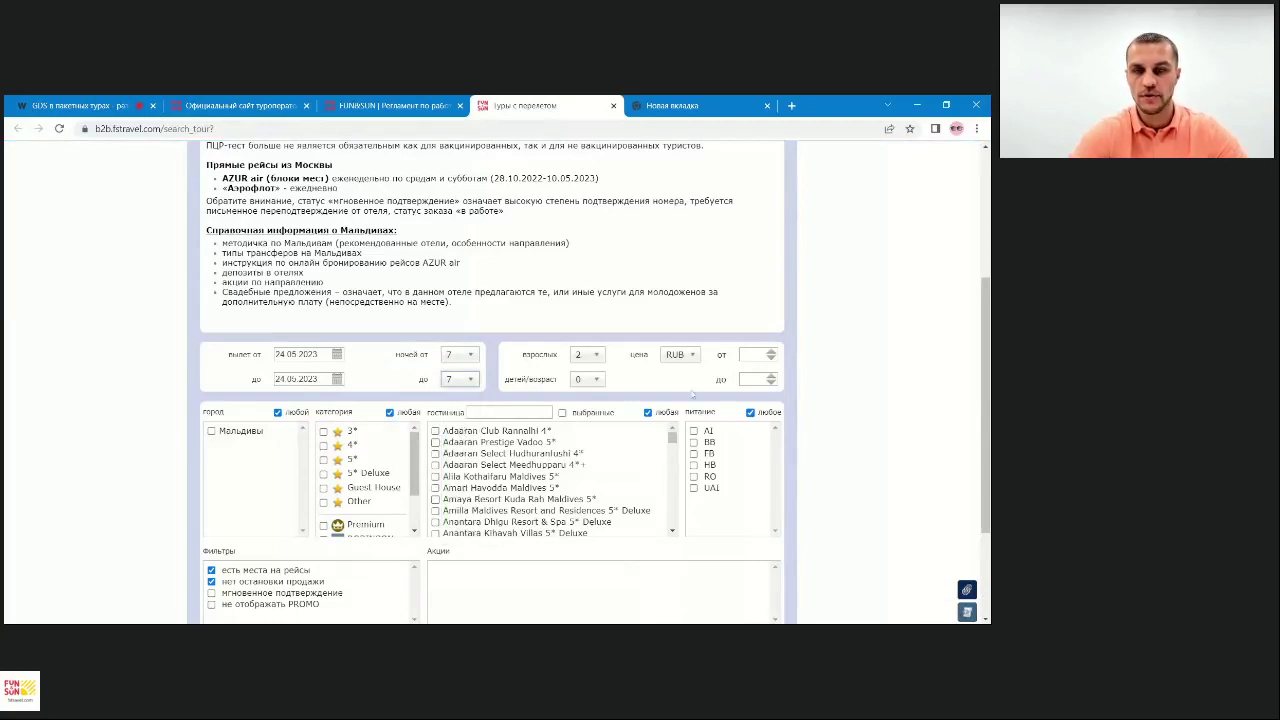
{"action": "scroll", "coordinate": [816, 521], "scroll_direction": "down", "scroll_amount": 3}
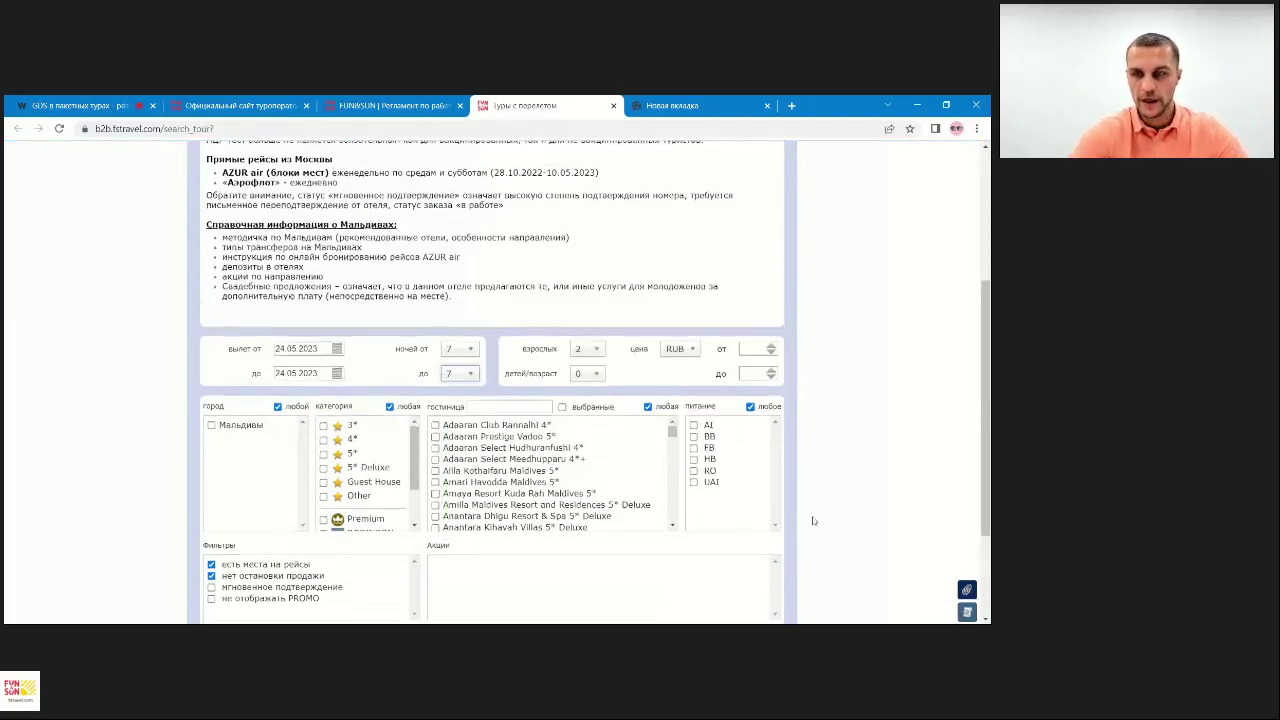
{"action": "left_click", "coordinate": [748, 495]}
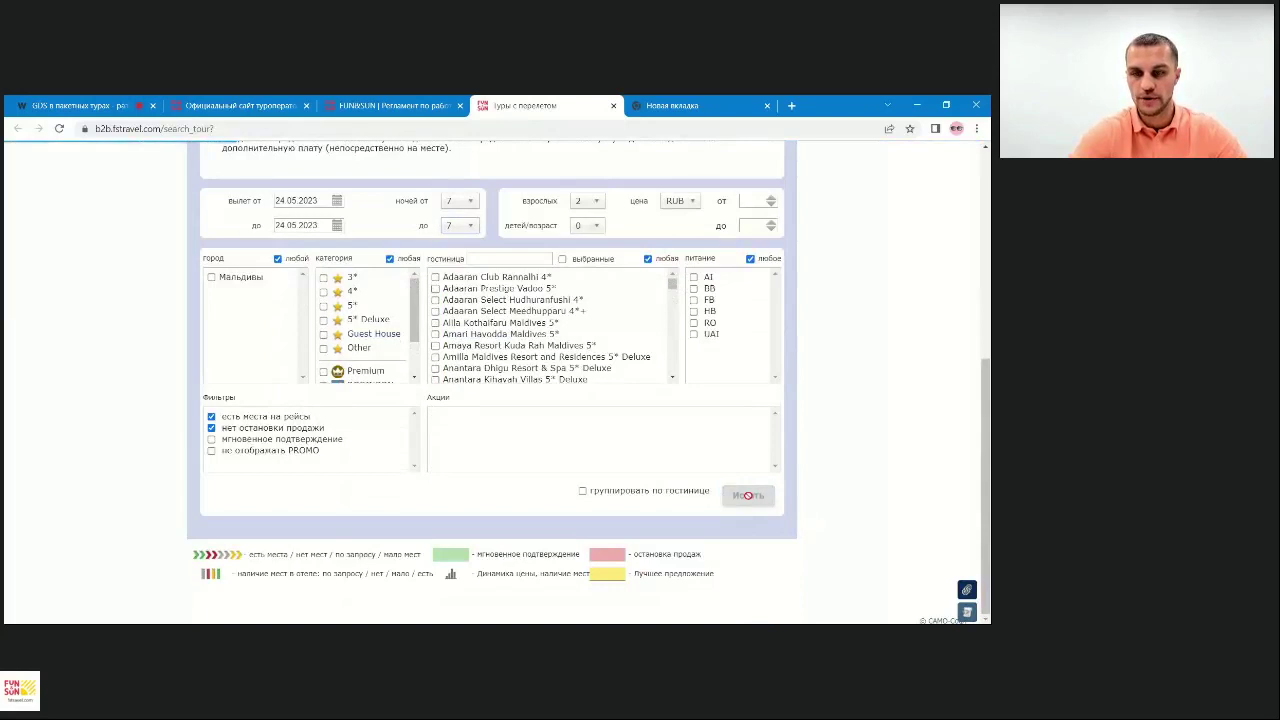